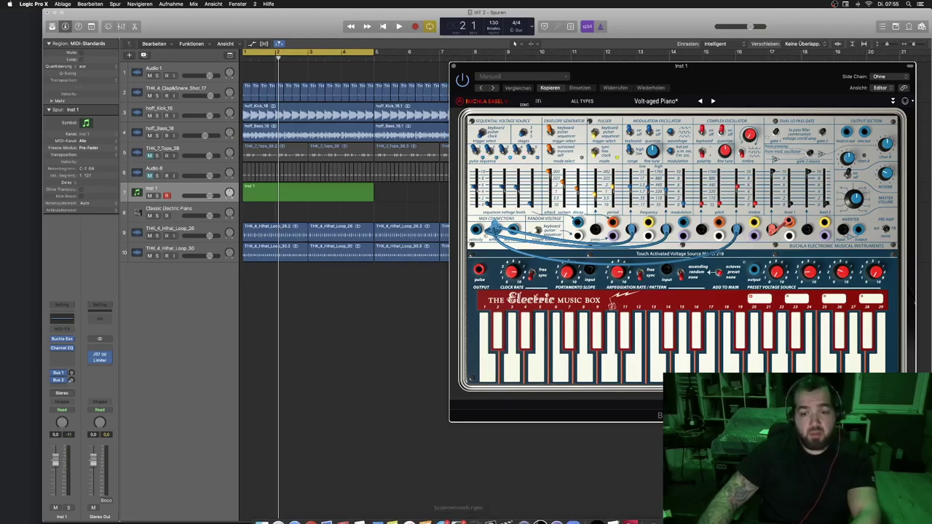
# Play the arrangement briefly from bar 2 and stop it.
pyautogui.click(265, 335)
pyautogui.press('space')
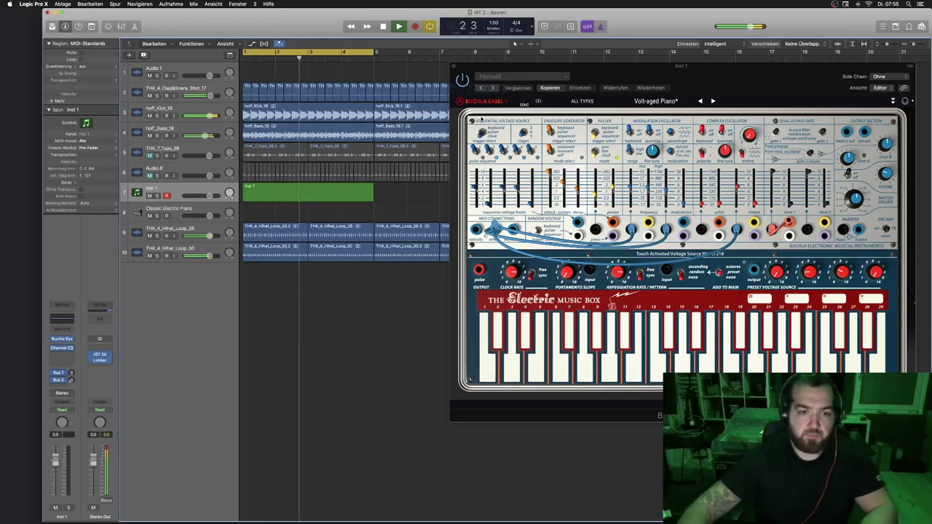
pyautogui.press('space')
# Create a sustained C3 note across the Inst 1 region and move the Buchla Easel window up to uncover more of the piano roll.
pyautogui.doubleClick(283, 192)
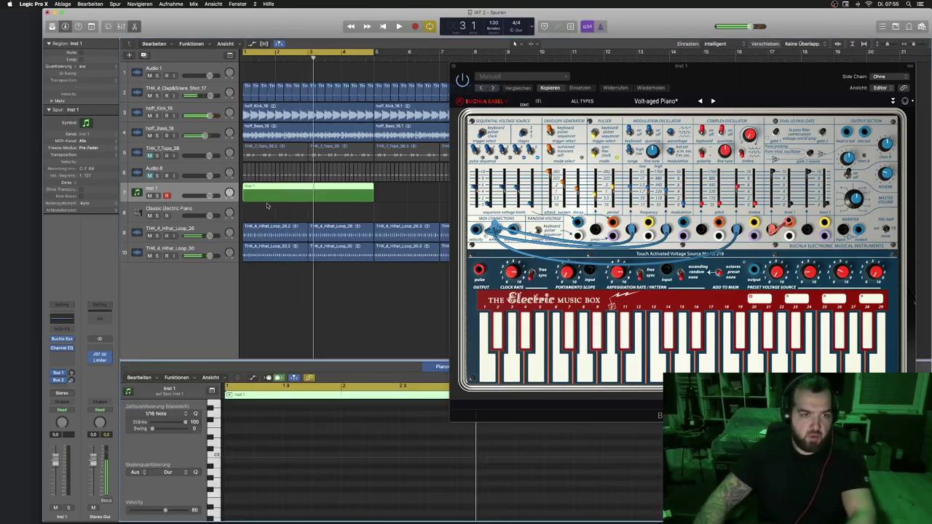
pyautogui.rightClick(226, 457)
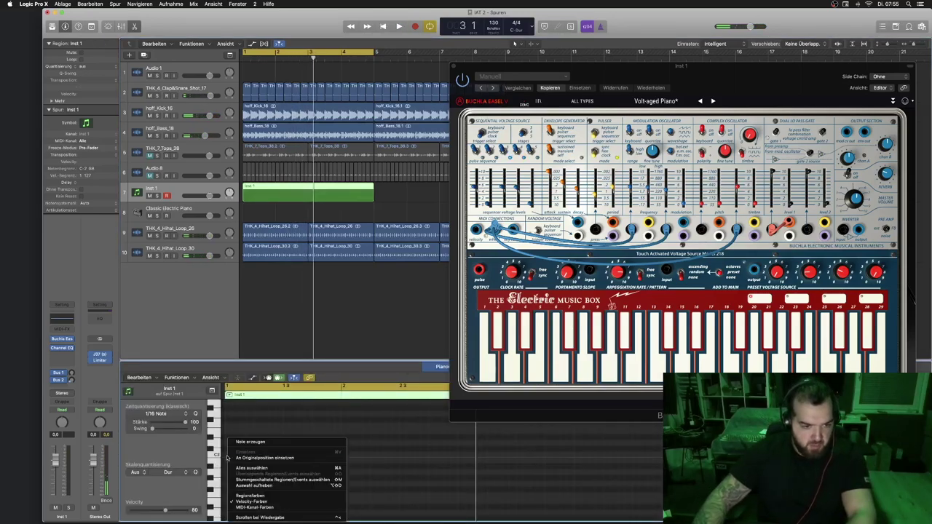
pyautogui.click(249, 442)
pyautogui.moveTo(233, 457); pyautogui.dragTo(667, 457)
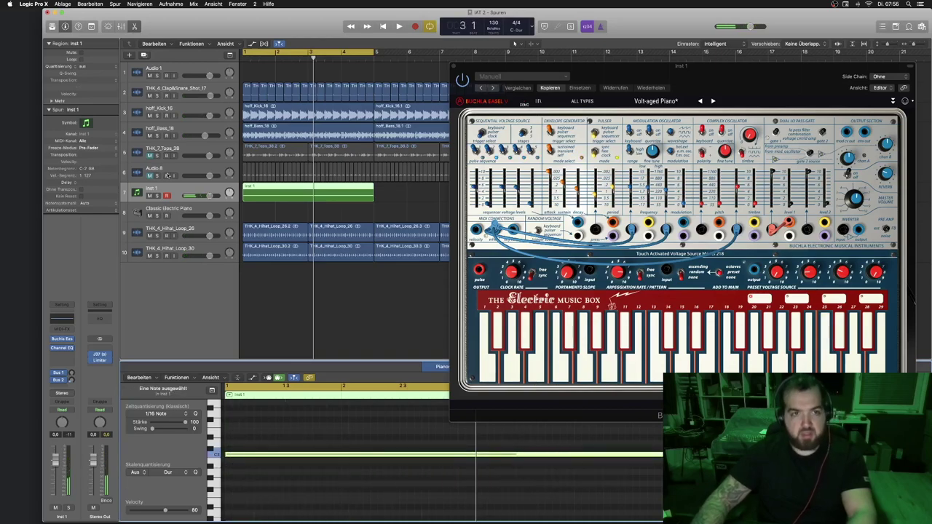
pyautogui.moveTo(592, 81); pyautogui.dragTo(588, 45)
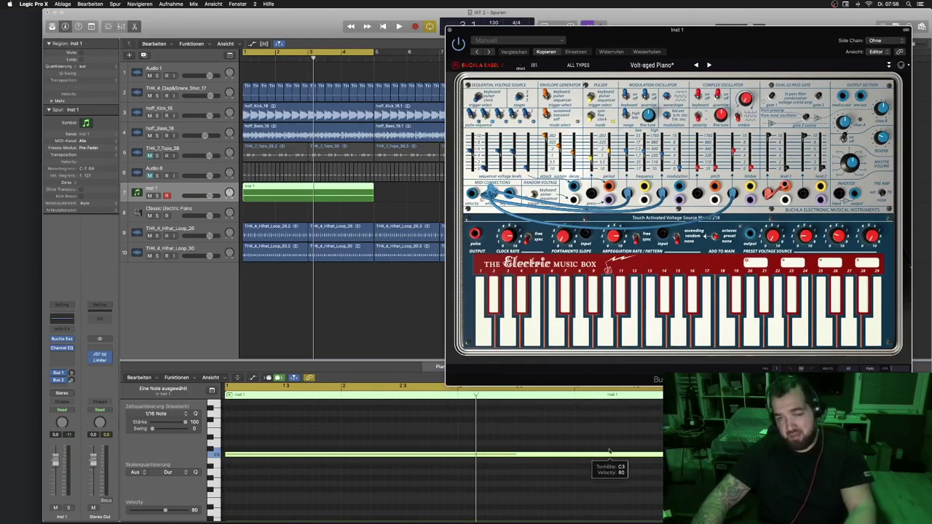
# Play the loop with the Cycling Rotation preset and vary its sequencer voltages, pulser period and complex oscillator pitch.
pyautogui.press('space')
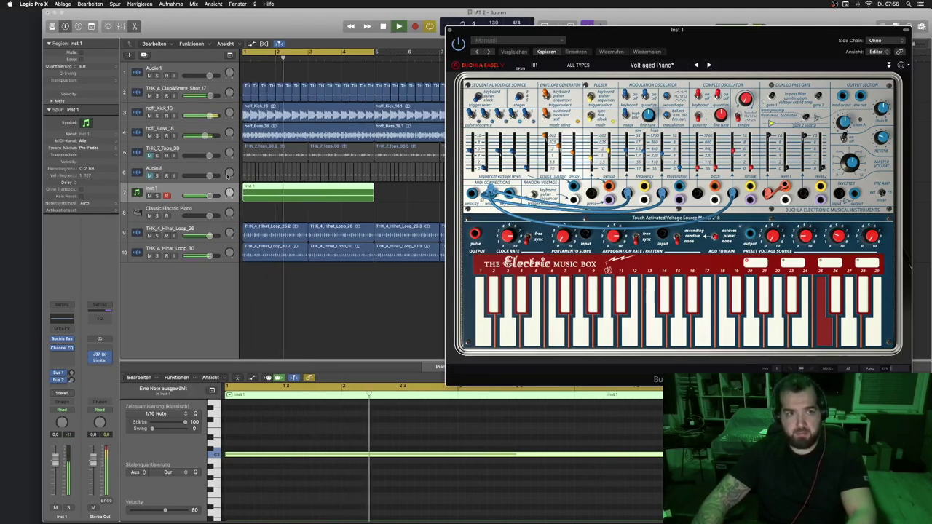
pyautogui.click(709, 65)
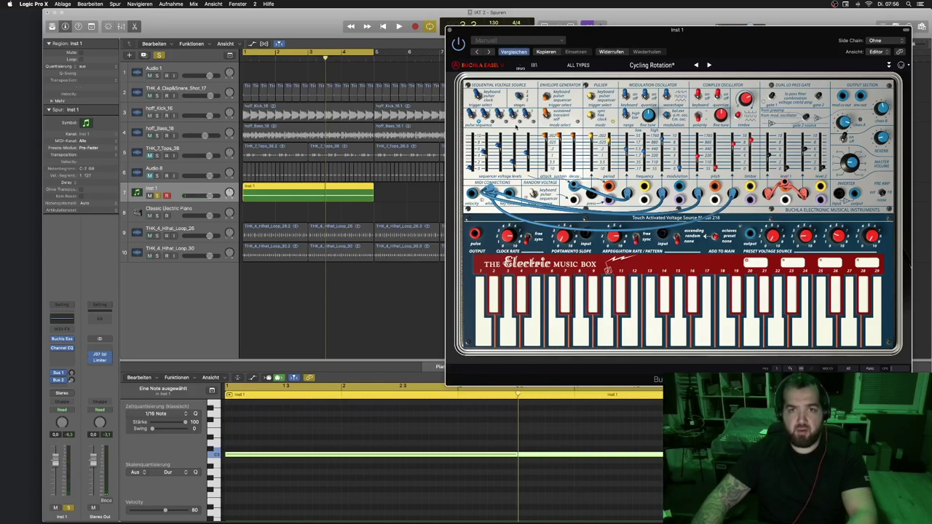
pyautogui.moveTo(481, 152)
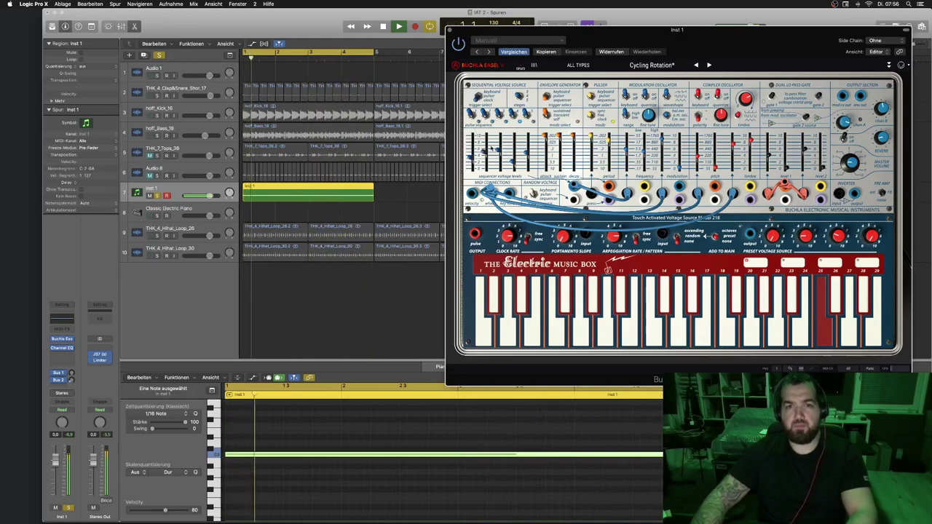
pyautogui.moveTo(882, 108)
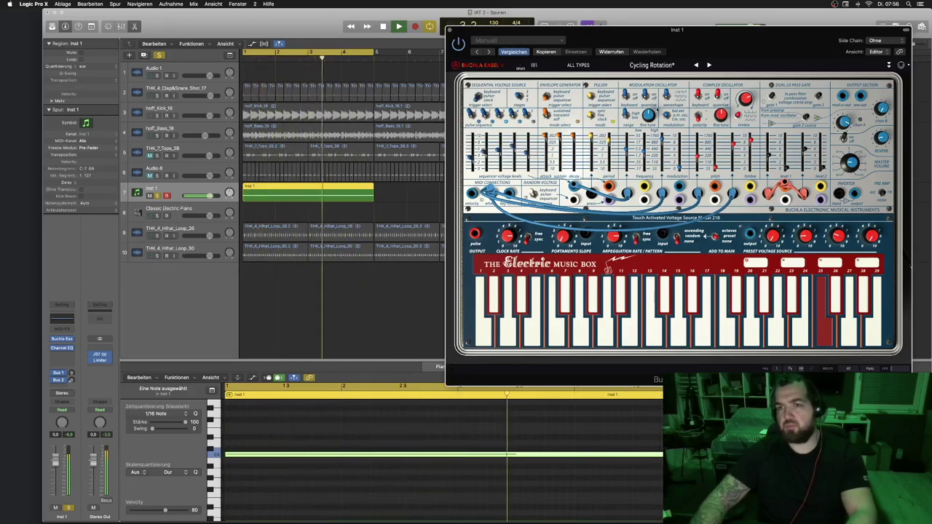
pyautogui.moveTo(605, 155)
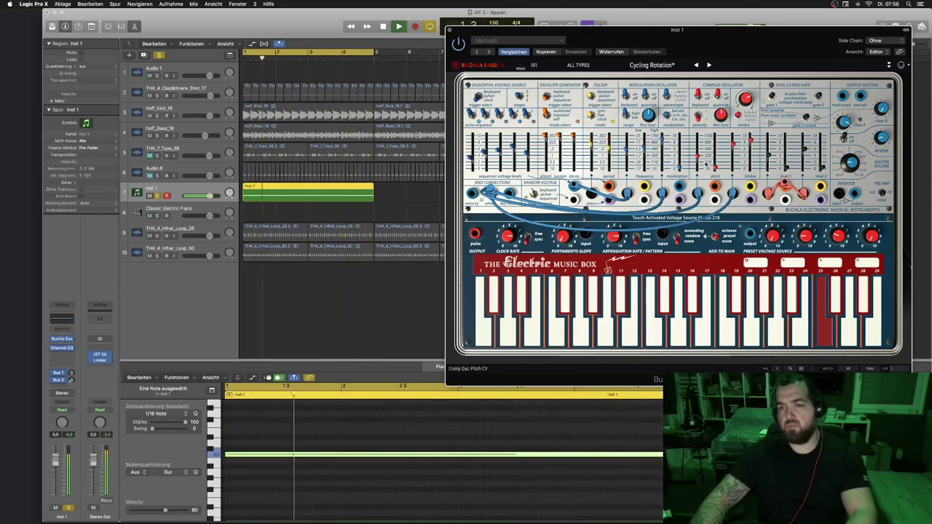
pyautogui.moveTo(731, 152)
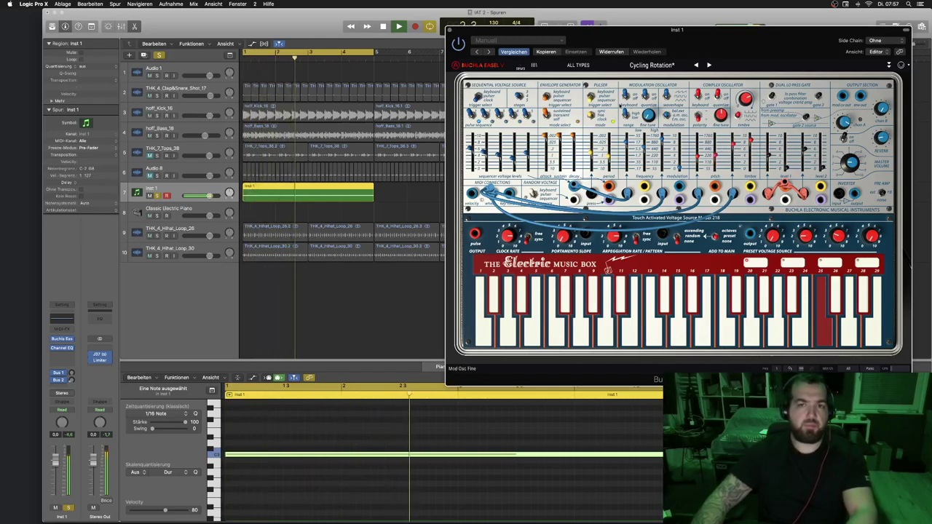
# Audition the following presets, including Pad Me Up, Techno Not 101 and 2049 Rain, up to Your Move, and vary its third sequencer voltage.
pyautogui.press('space')
pyautogui.click(709, 65)
pyautogui.press('space')
pyautogui.click(709, 65)
pyautogui.click(709, 65)
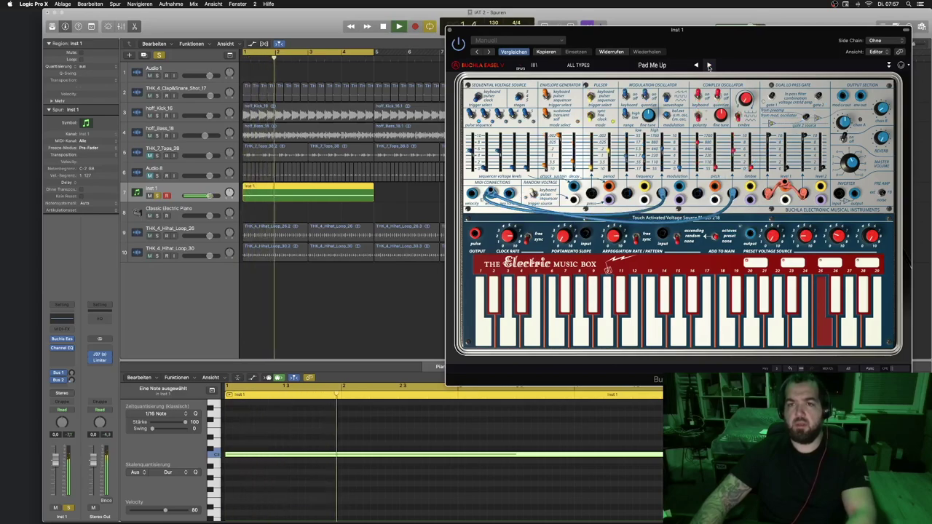
pyautogui.click(709, 65)
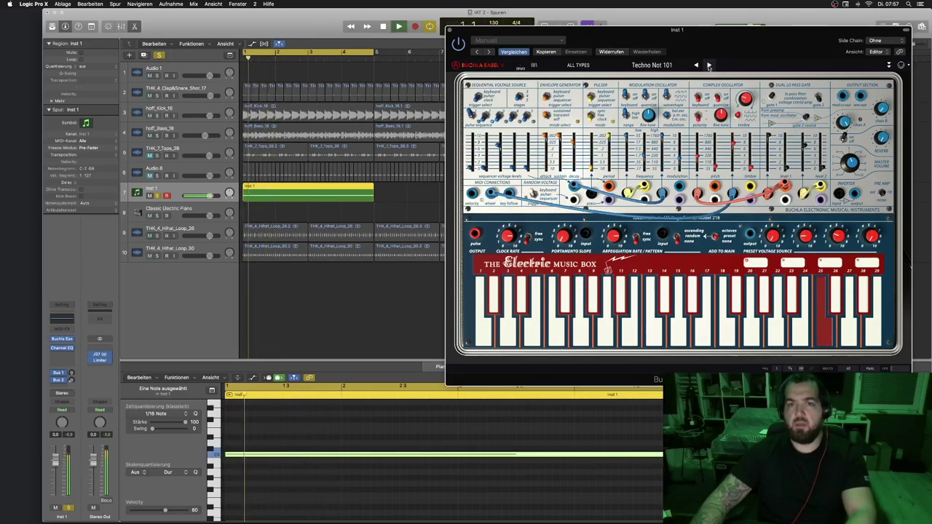
pyautogui.click(709, 65)
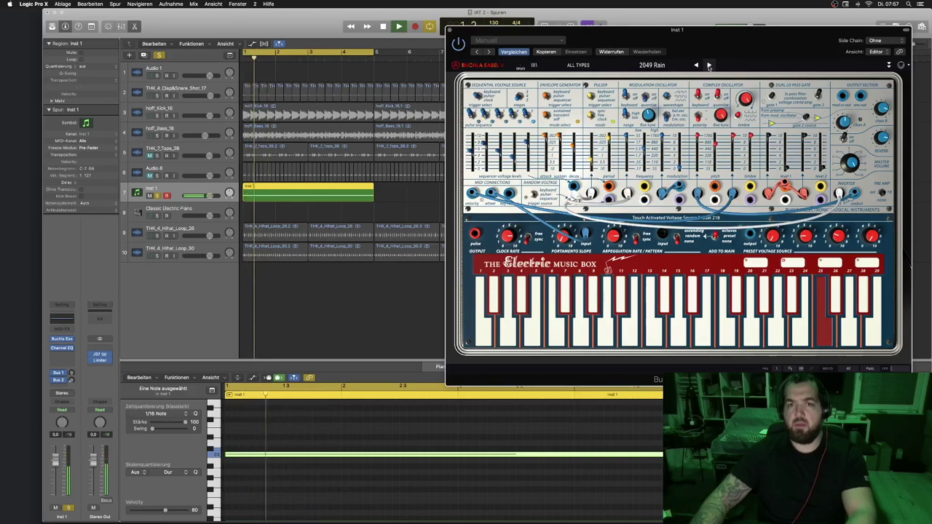
pyautogui.click(709, 65)
pyautogui.click(709, 65)
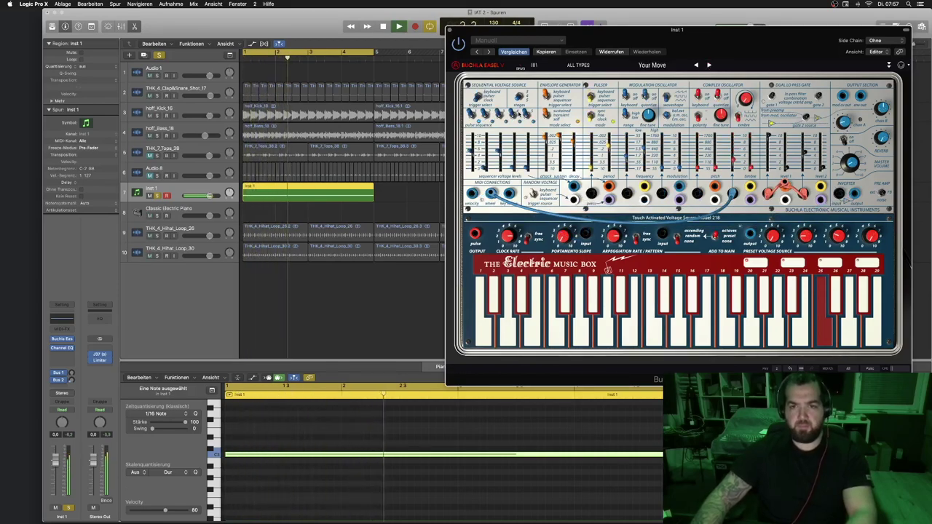
pyautogui.moveTo(510, 233)
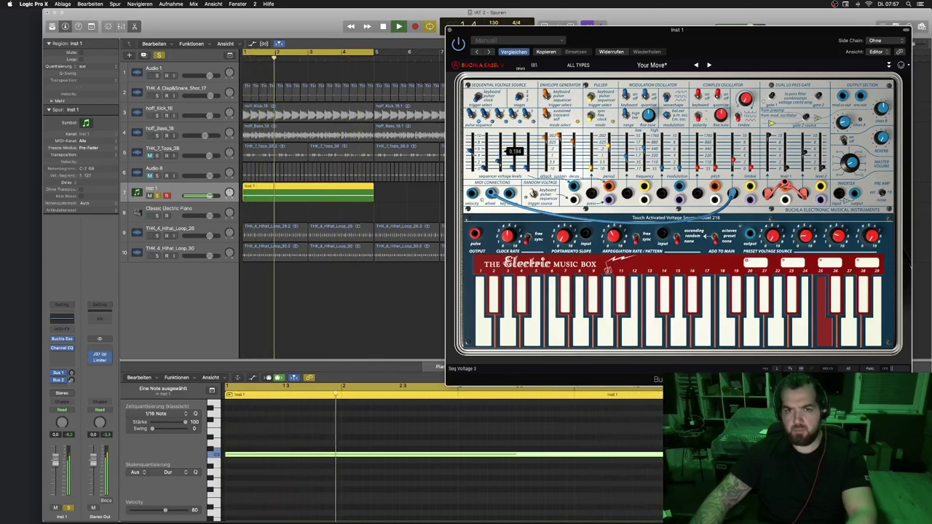
# Audition the presets from Randometalik through Deckards Drone and load Deep Forest with the loop playing.
pyautogui.click(709, 65)
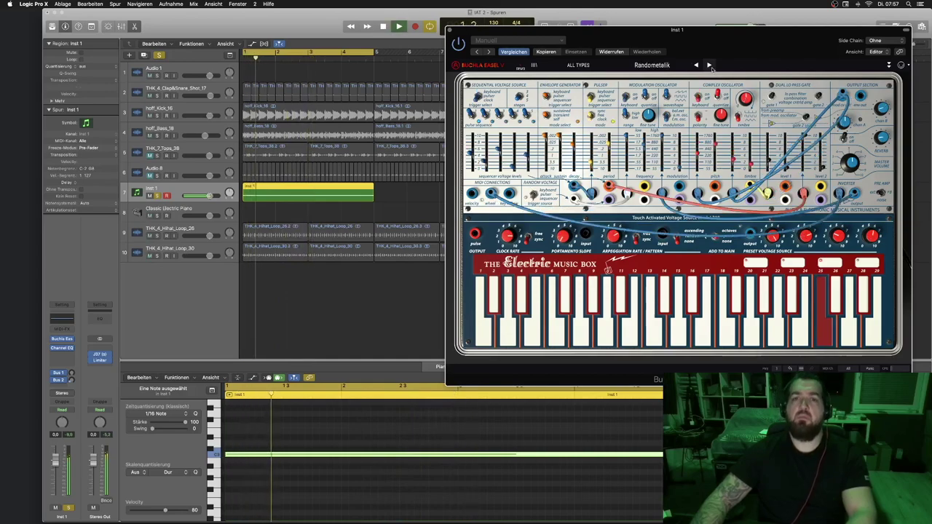
pyautogui.click(709, 64)
pyautogui.click(709, 65)
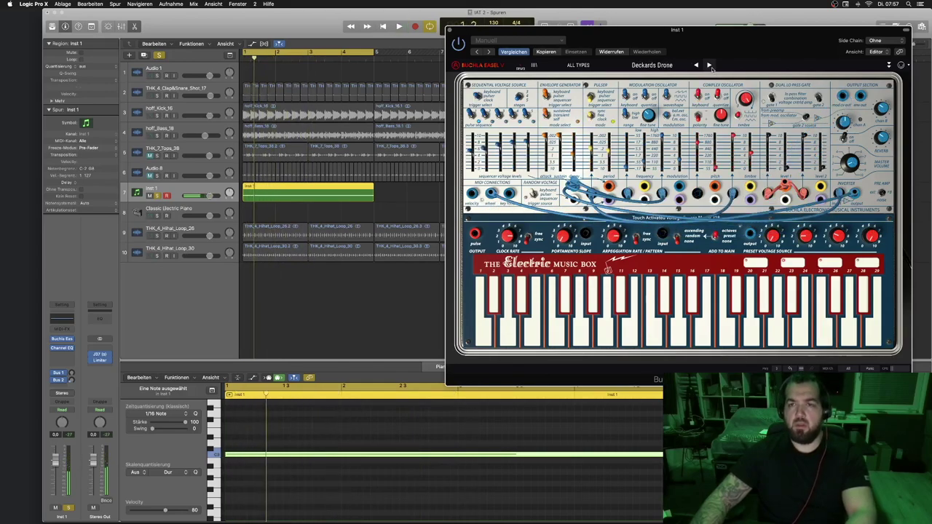
pyautogui.click(709, 65)
pyautogui.press('space')
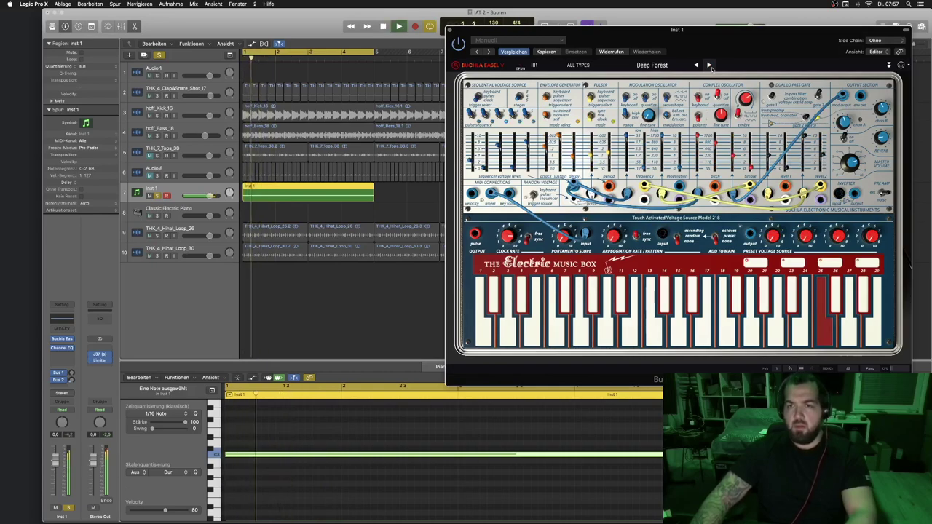
# Change the sequencer stages of Deep Forest and vary its first sequencer voltage and complex oscillator pitch.
pyautogui.click(519, 96)
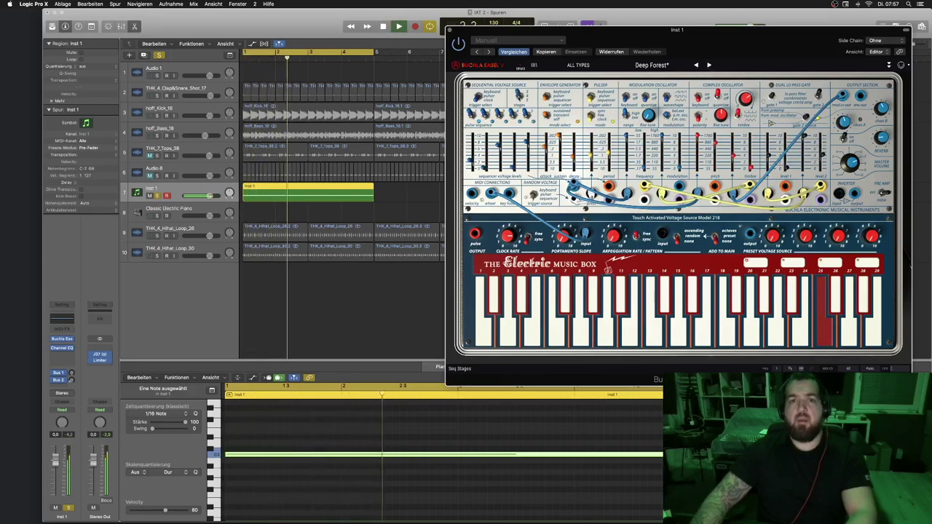
pyautogui.click(474, 151)
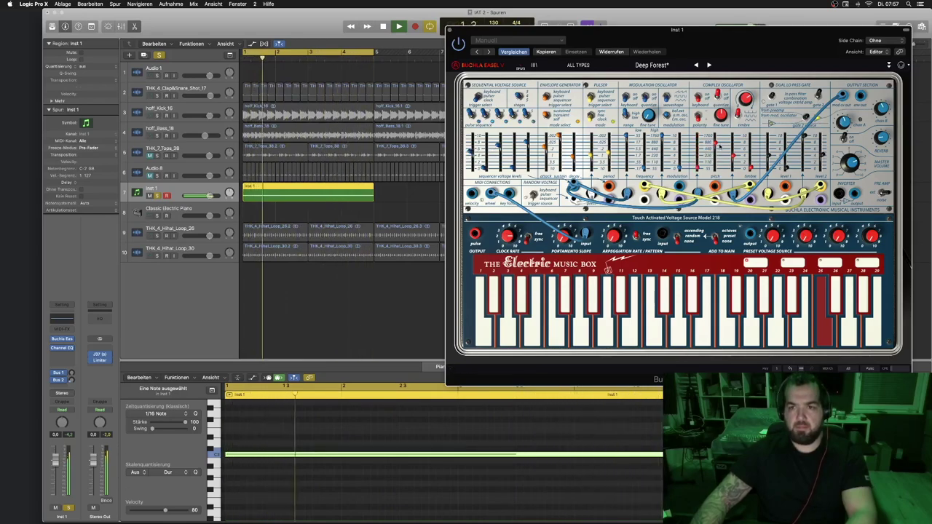
pyautogui.moveTo(726, 150)
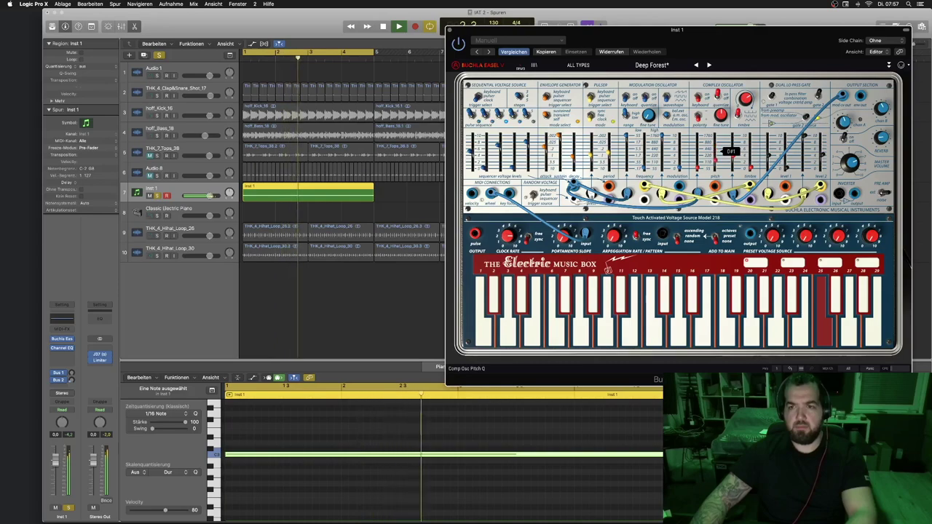
pyautogui.moveTo(845, 122)
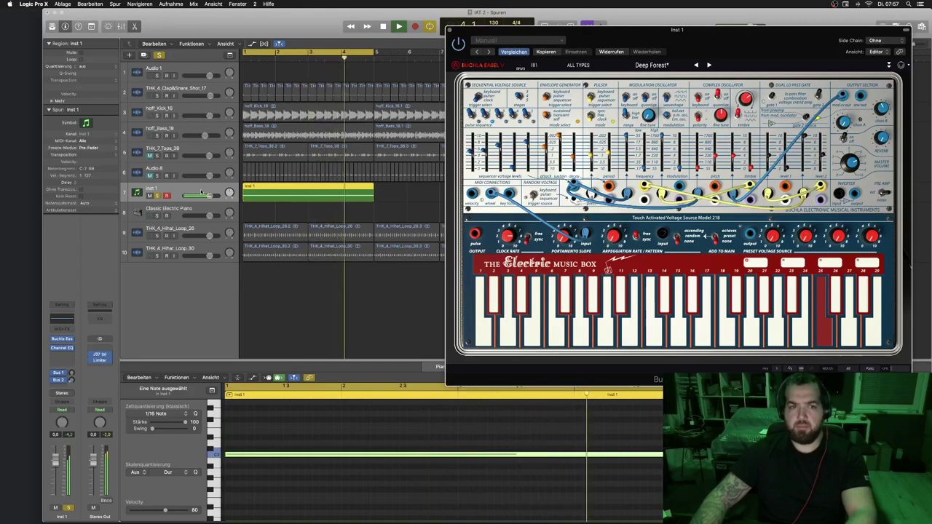
# Unsolo the Inst 1 track and readjust the Deep Forest sequencer voltages against the full loop.
pyautogui.click(159, 196)
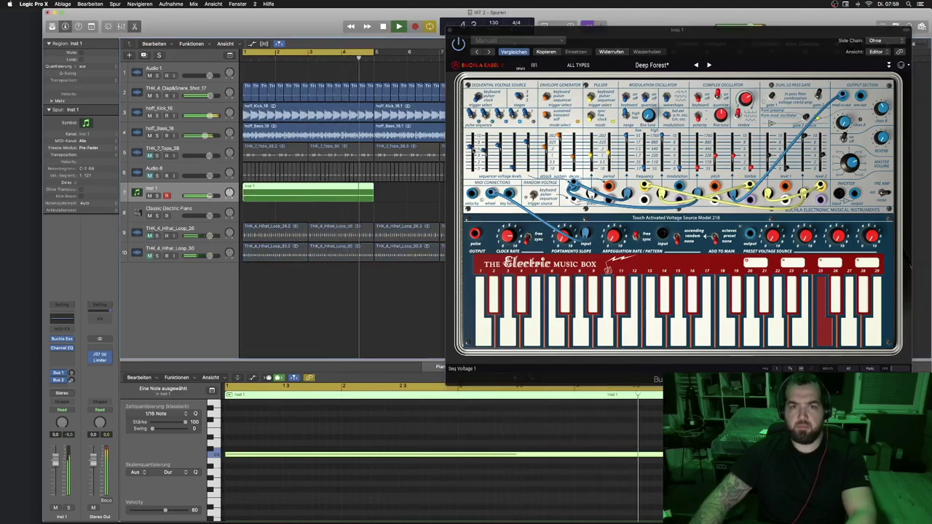
pyautogui.moveTo(526, 150)
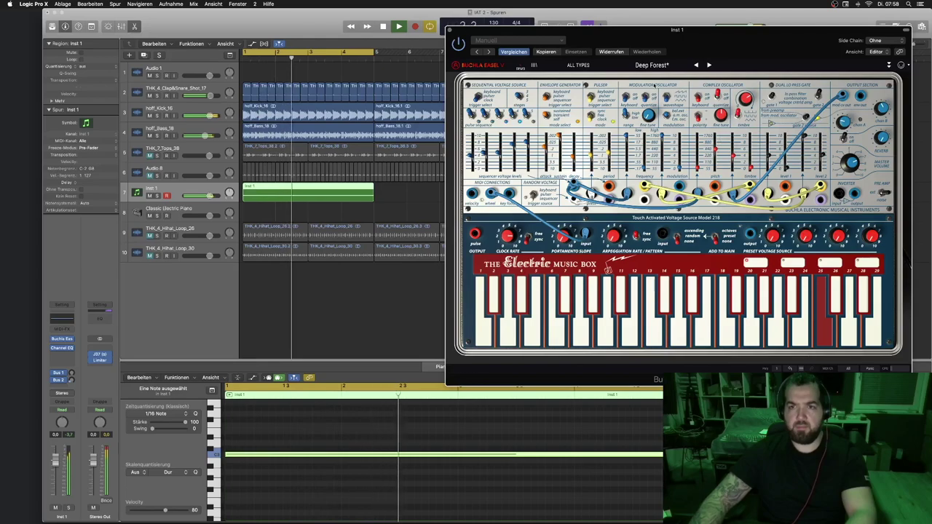
# Audition the presets Downard, AnaloSnare and others up to Angles with the full loop playing.
pyautogui.click(709, 65)
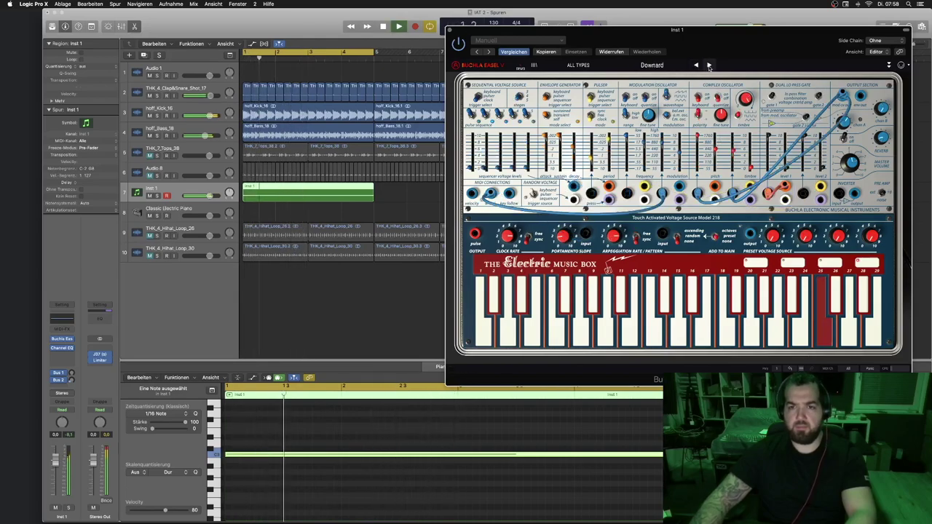
pyautogui.click(708, 64)
pyautogui.press('space')
pyautogui.click(708, 65)
pyautogui.press('space')
pyautogui.click(708, 65)
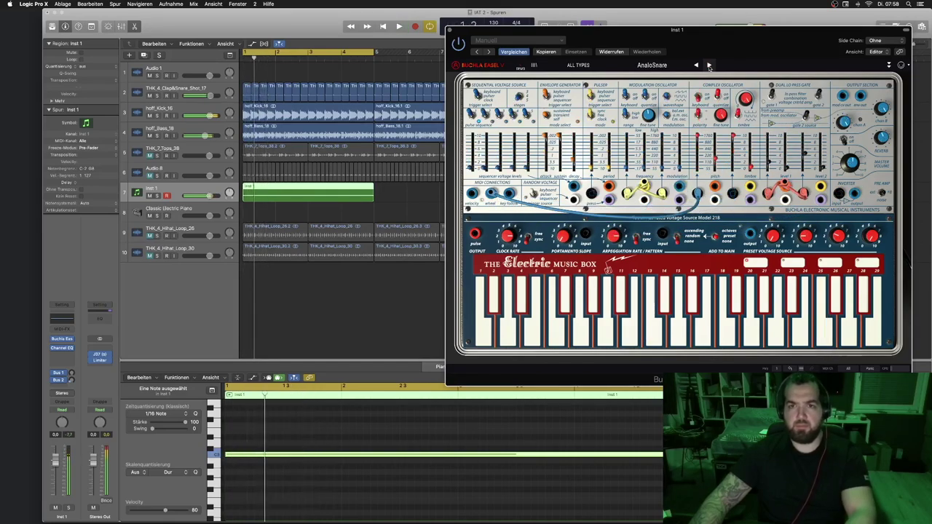
pyautogui.click(709, 65)
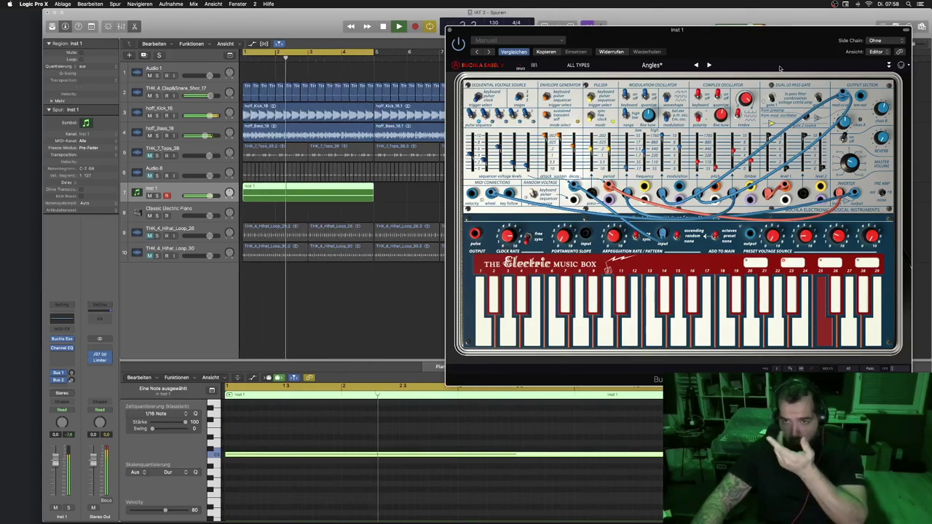
# Advance the preset past Another Take On Fall and Army to Arsenic Sequence.
pyautogui.click(708, 65)
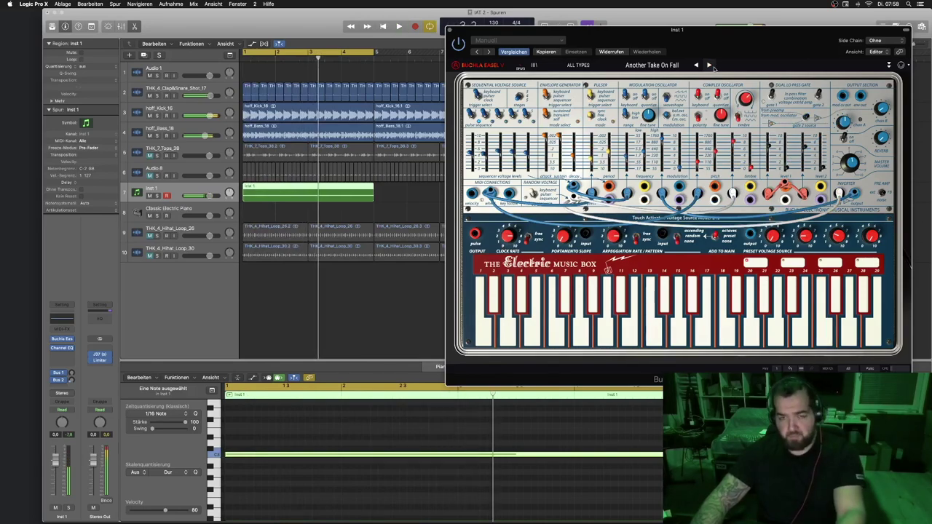
pyautogui.click(709, 65)
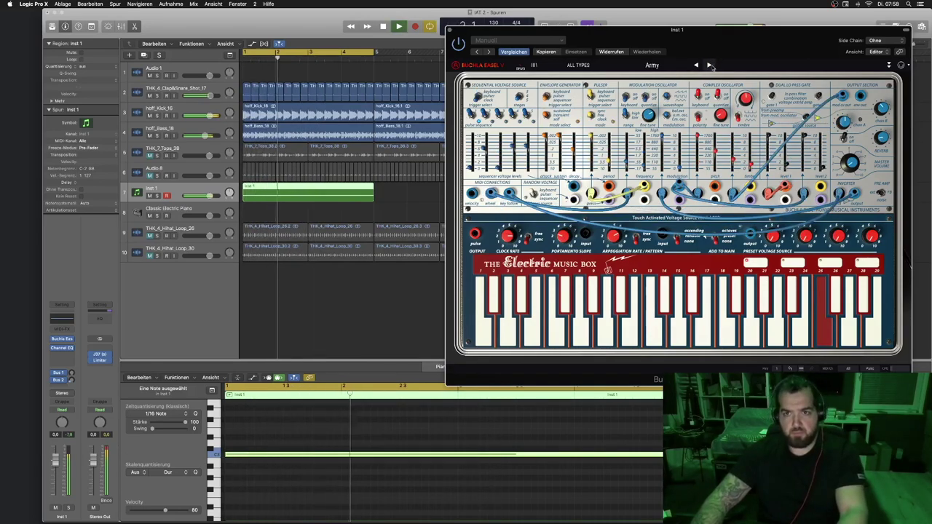
pyautogui.click(710, 65)
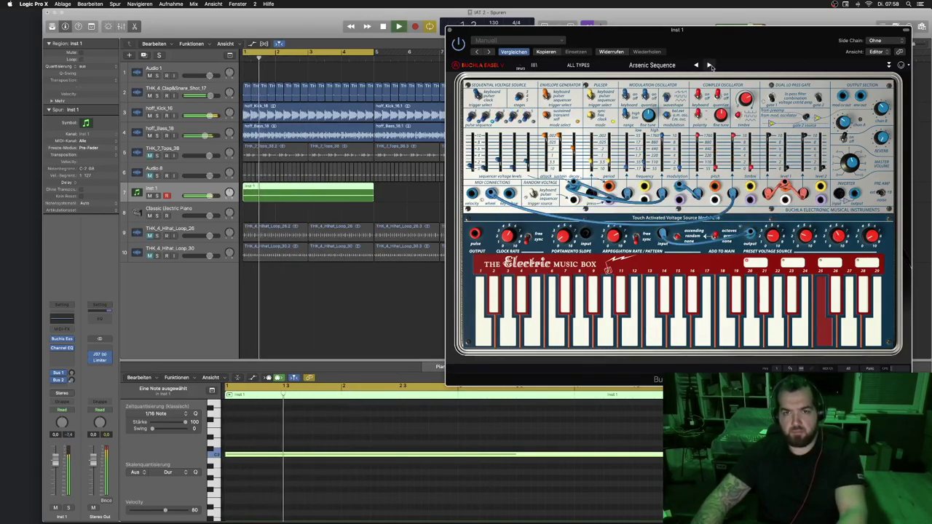
# Adjust the Arsenic Sequence patch's sequencer voltages and clock rate, and unmute the THK_4_Hihat_Loop_26 track.
pyautogui.moveTo(475, 164); pyautogui.dragTo(478, 152)
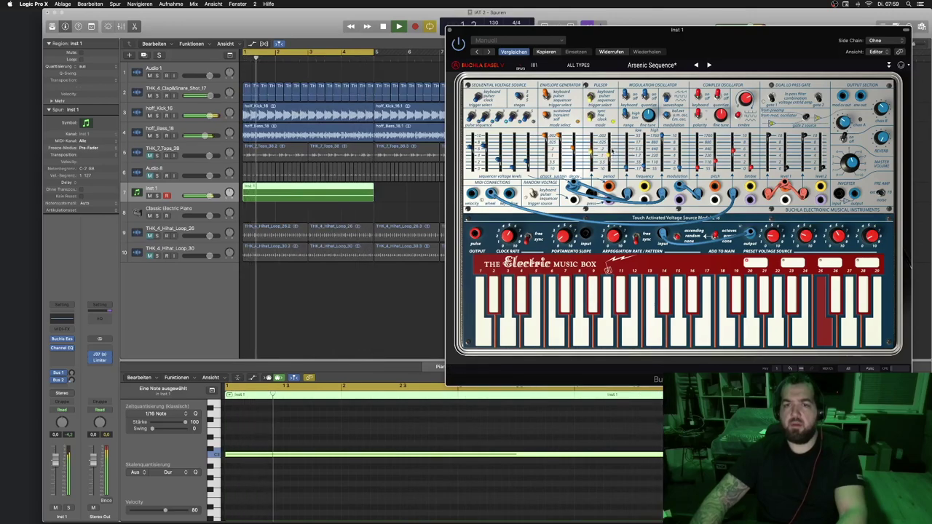
pyautogui.moveTo(516, 156)
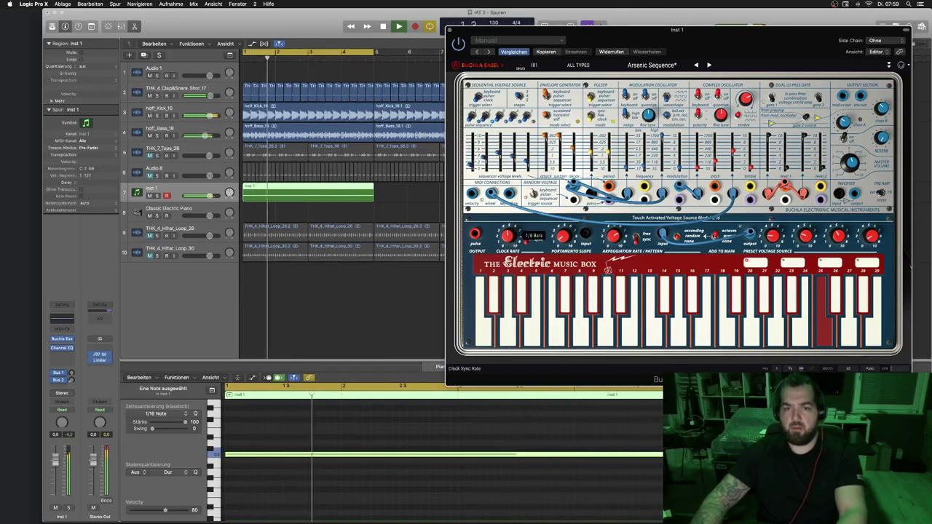
pyautogui.moveTo(614, 236)
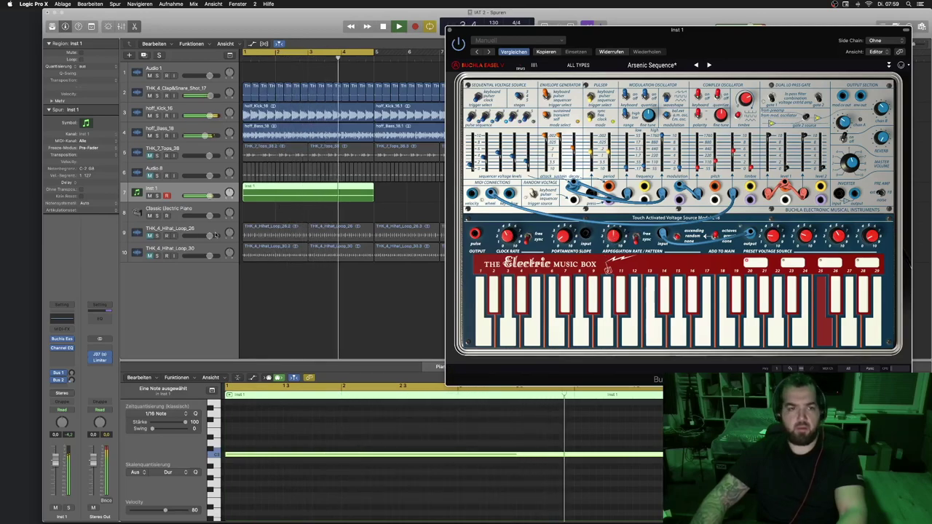
pyautogui.click(149, 236)
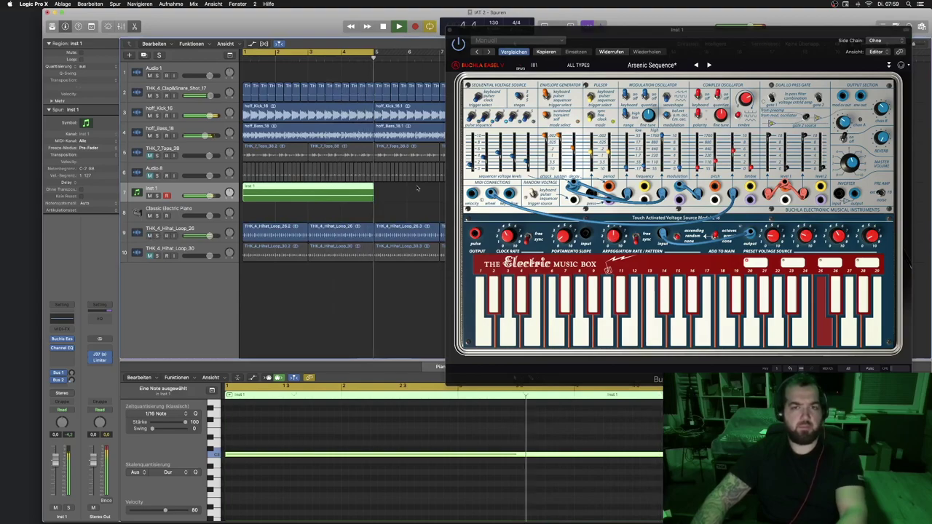
# Tweak the Arsenic Sequence patch briefly, then audition presets from Atari on Buchla past Bassomatic to Bigbabass and return to Berlin Dreams.
pyautogui.click(512, 153)
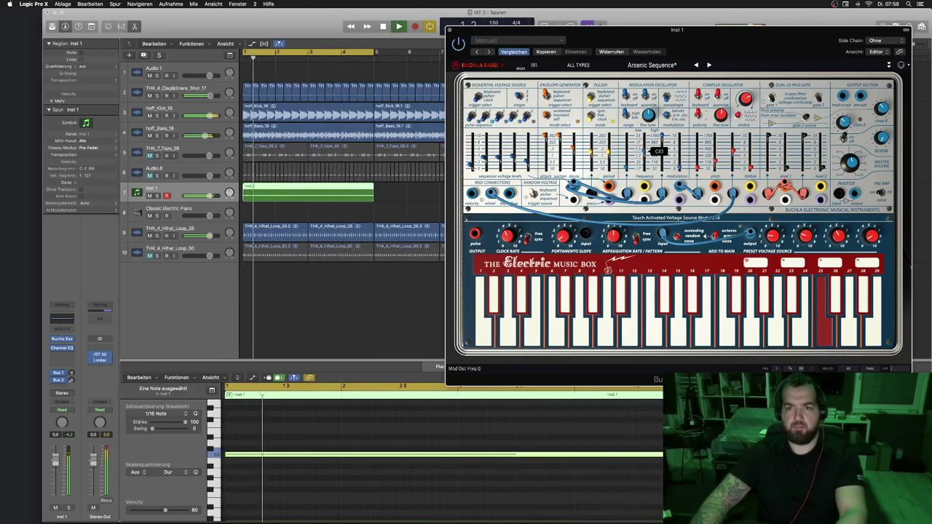
pyautogui.click(709, 65)
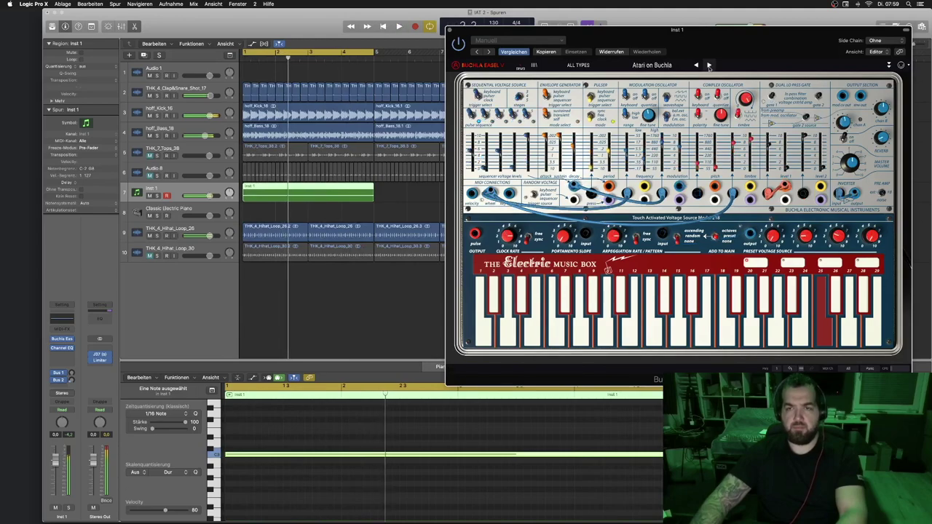
pyautogui.click(709, 65)
pyautogui.click(710, 65)
pyautogui.click(710, 65)
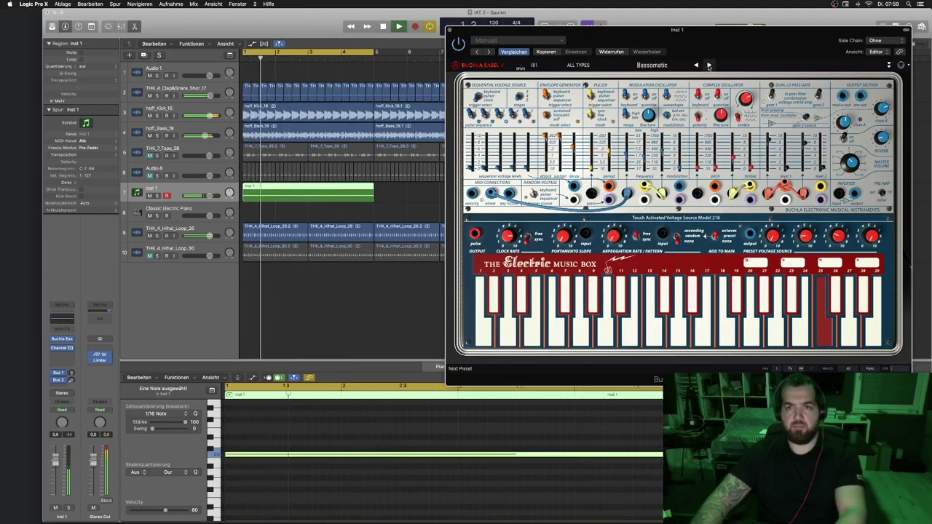
pyautogui.click(710, 64)
pyautogui.click(709, 65)
pyautogui.click(710, 65)
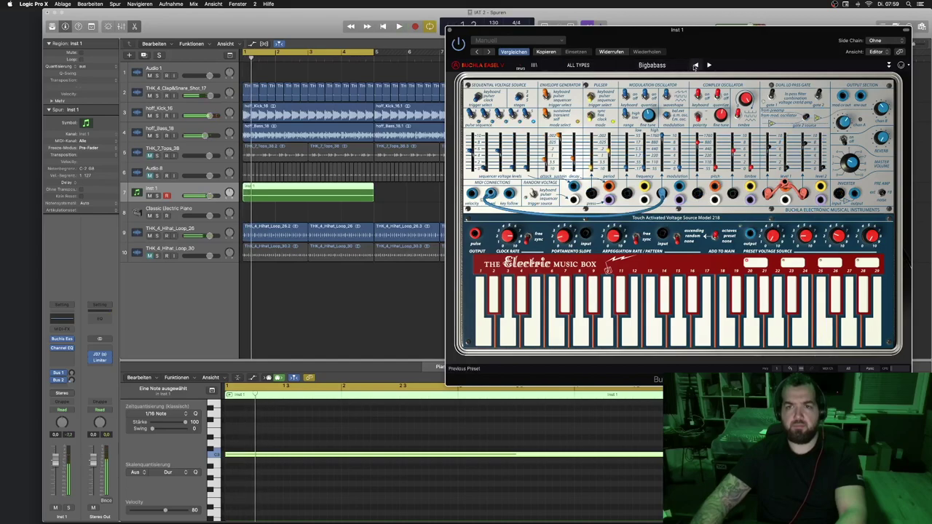
pyautogui.click(696, 65)
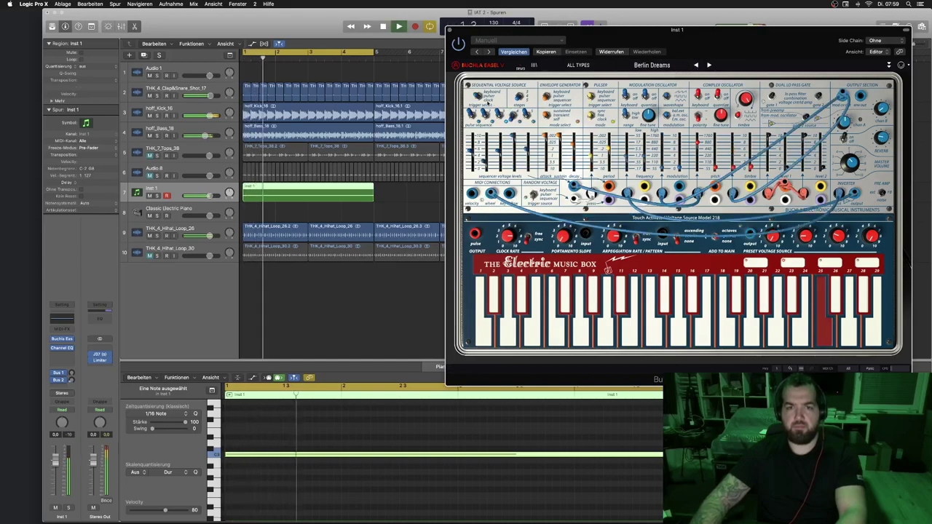
# Adjust the Berlin Dreams patch's sequencer voltages and complex oscillator pitch while the loop plays.
pyautogui.click(556, 126)
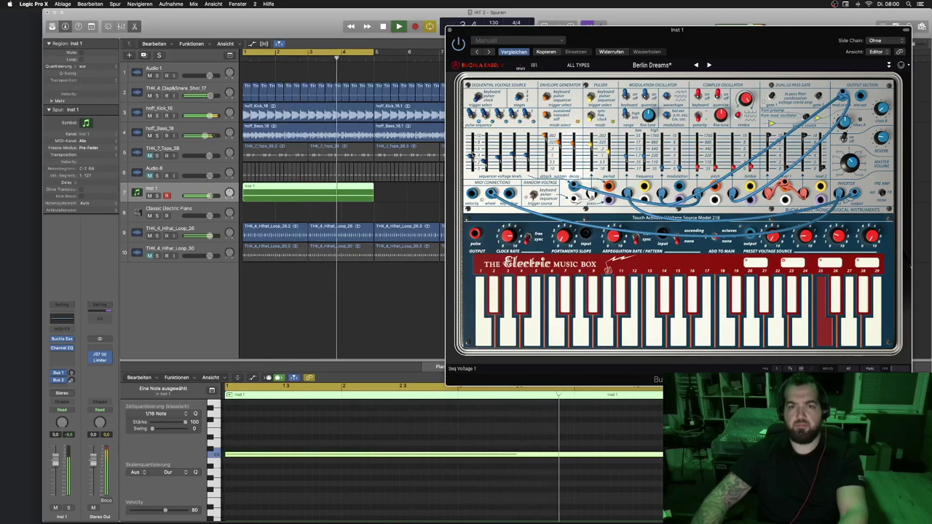
pyautogui.moveTo(498, 154)
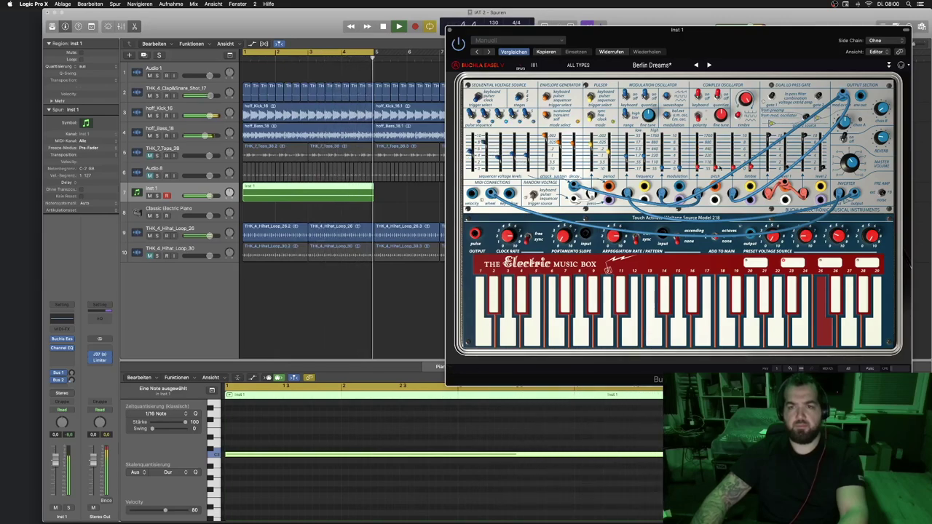
pyautogui.moveTo(708, 153)
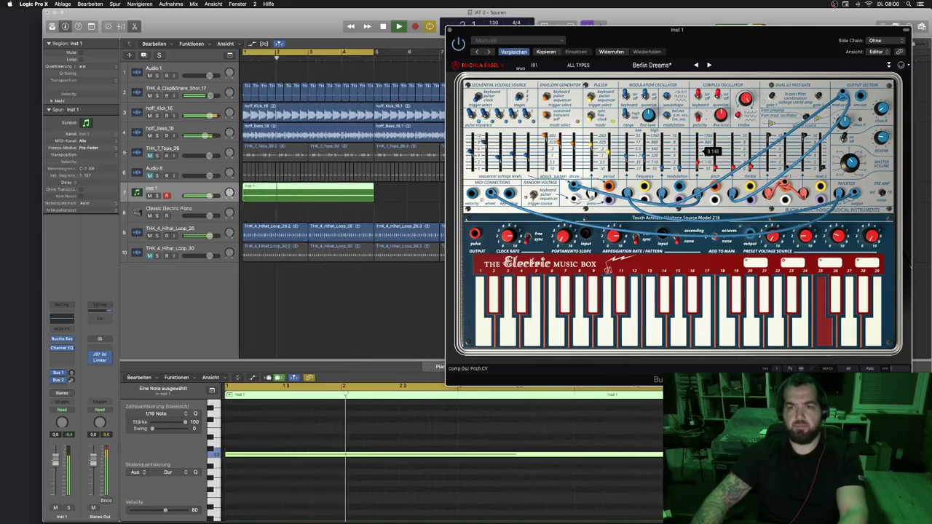
pyautogui.moveTo(731, 154); pyautogui.dragTo(730, 156)
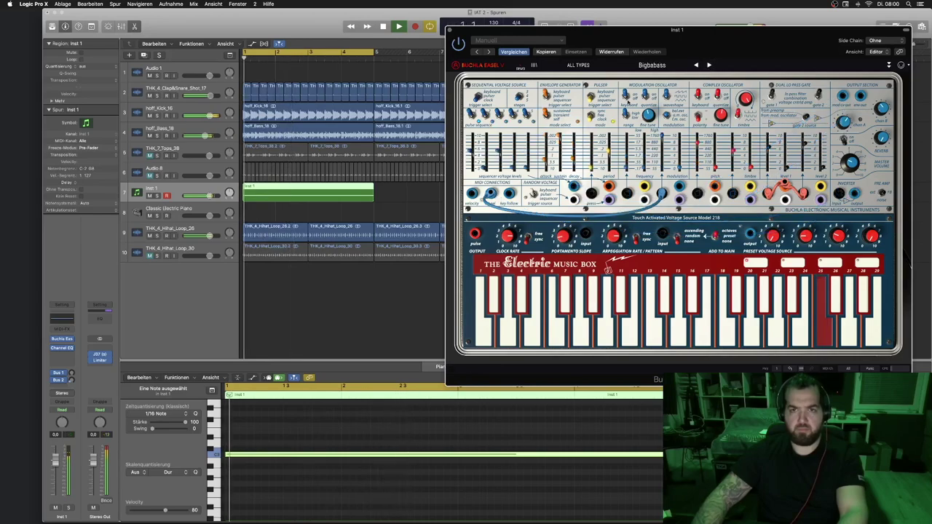
# Restart playback and audition the presets after Bigbabass, from Bit Drops, Bouncy, Box Chatter and Bubble Fly up to Buchla Pianoid.
pyautogui.press('space')
pyautogui.press('space')
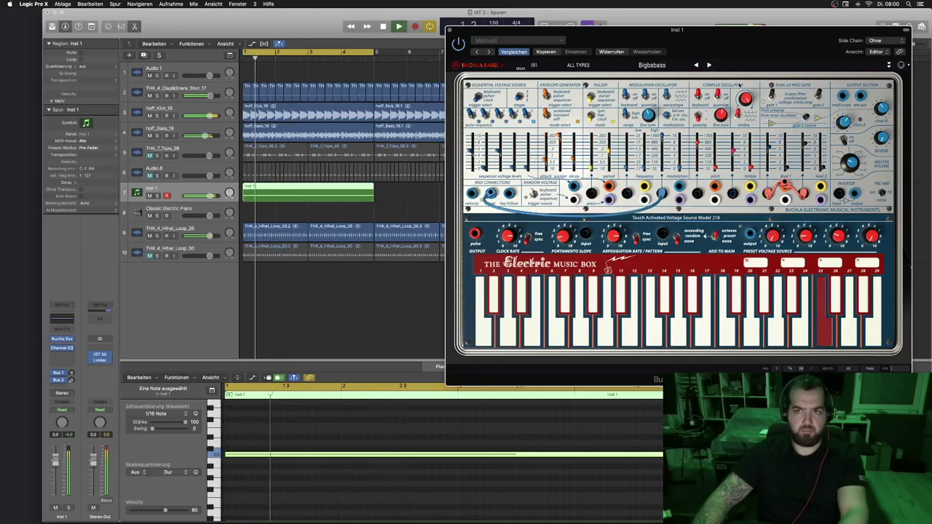
pyautogui.click(709, 65)
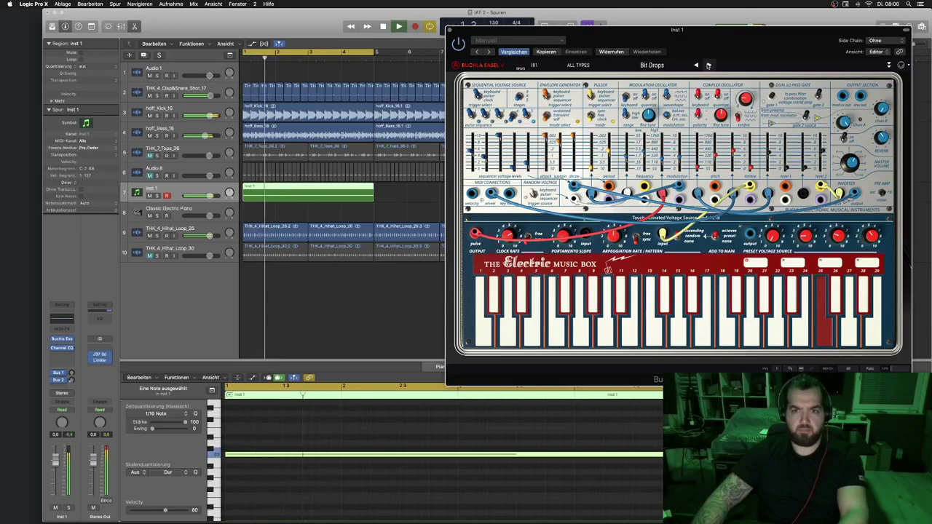
pyautogui.click(708, 65)
pyautogui.click(708, 65)
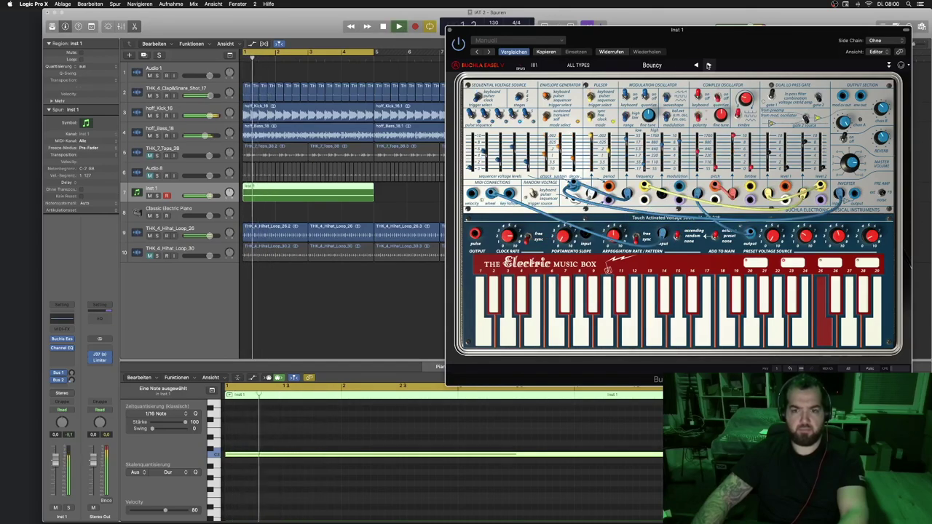
pyautogui.click(709, 65)
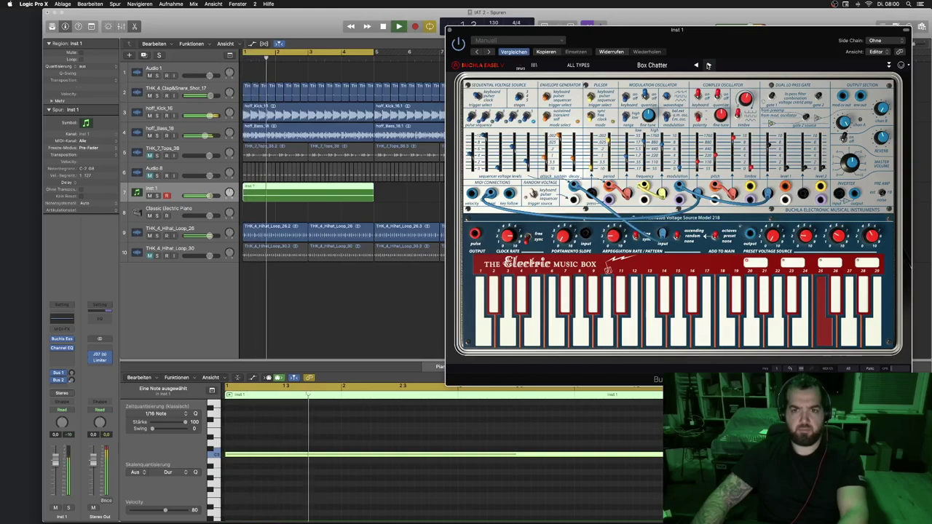
pyautogui.click(709, 65)
pyautogui.click(708, 65)
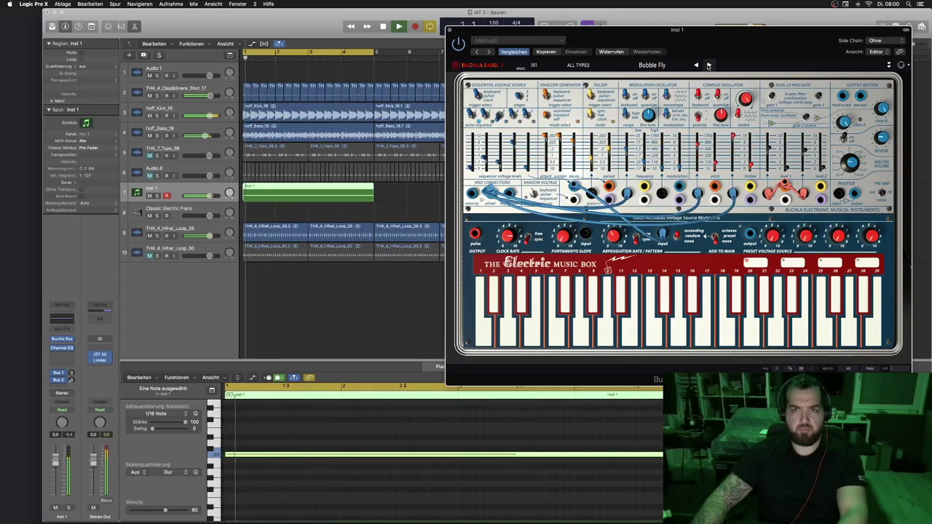
pyautogui.click(708, 65)
pyautogui.click(708, 65)
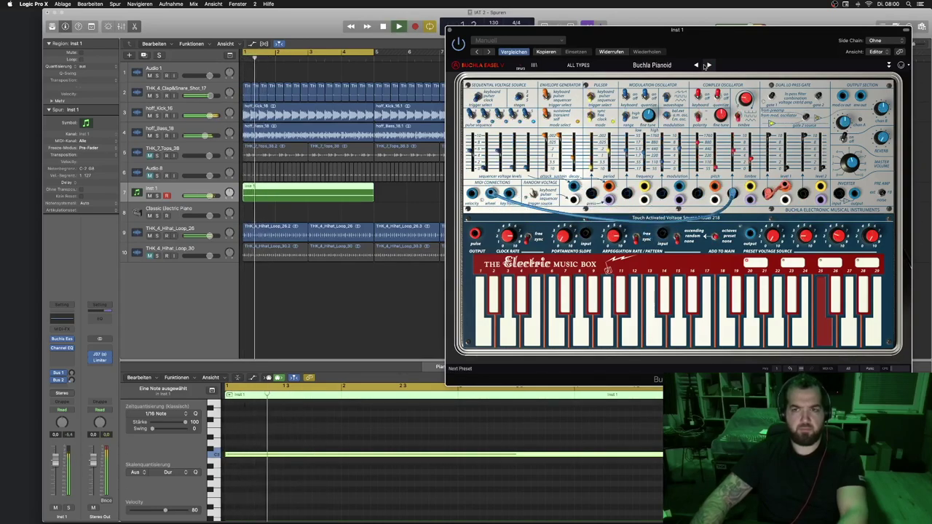
# Advance the preset past Charmant, Chiprise, Classic Call and Classic Detuned to Cling To Hope.
pyautogui.click(708, 65)
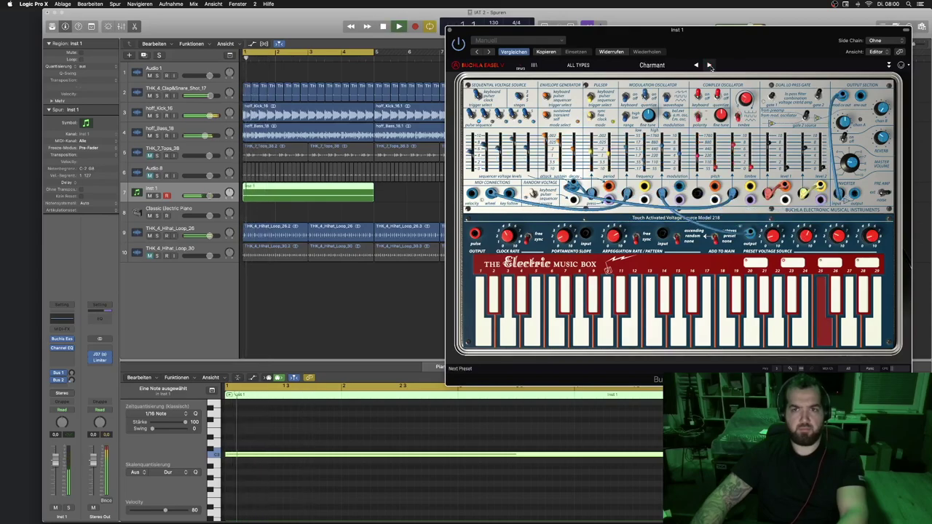
pyautogui.click(709, 65)
pyautogui.click(708, 65)
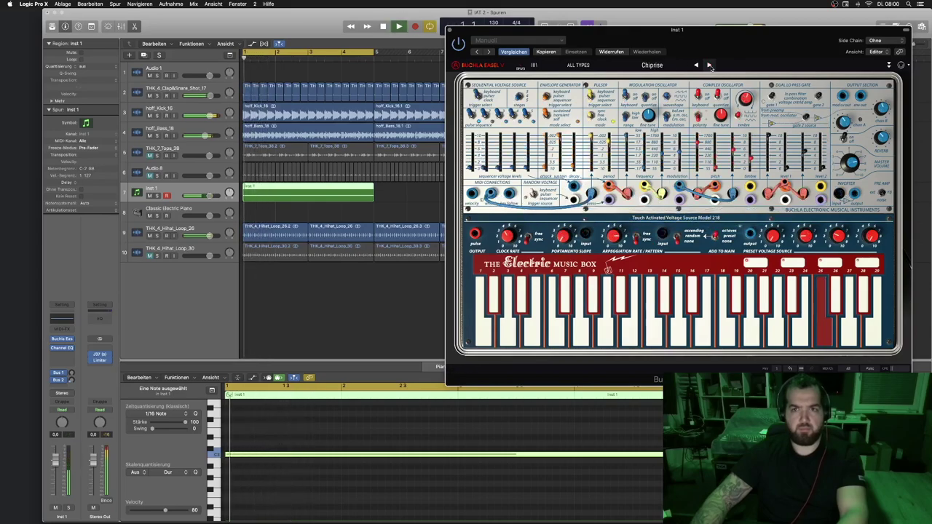
pyautogui.click(709, 65)
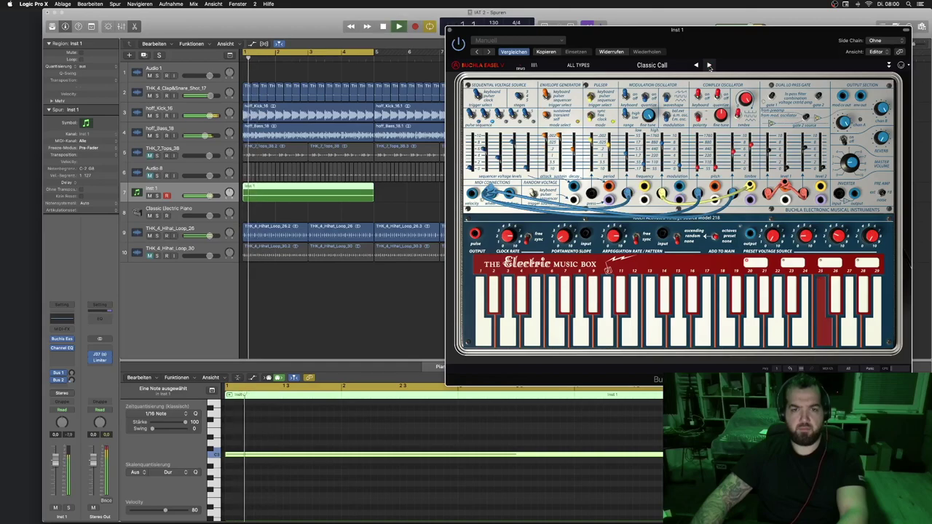
pyautogui.click(708, 65)
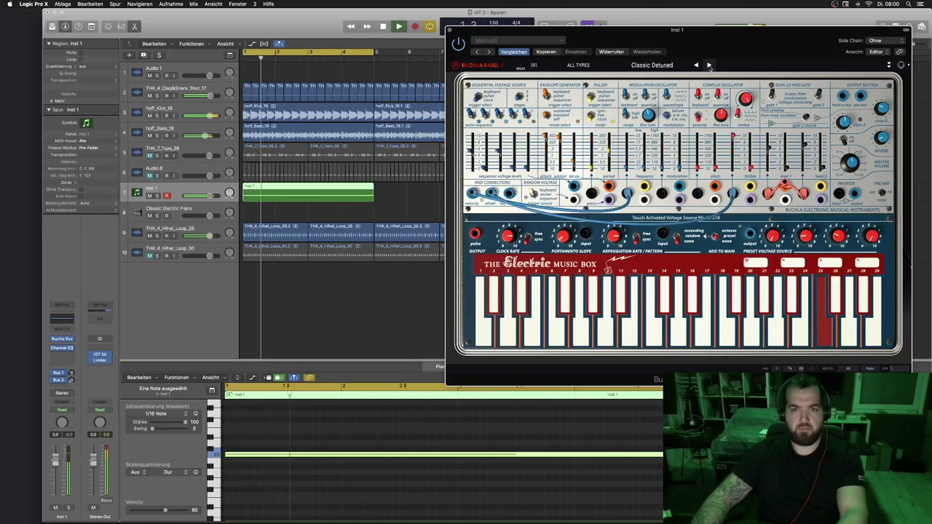
pyautogui.click(708, 65)
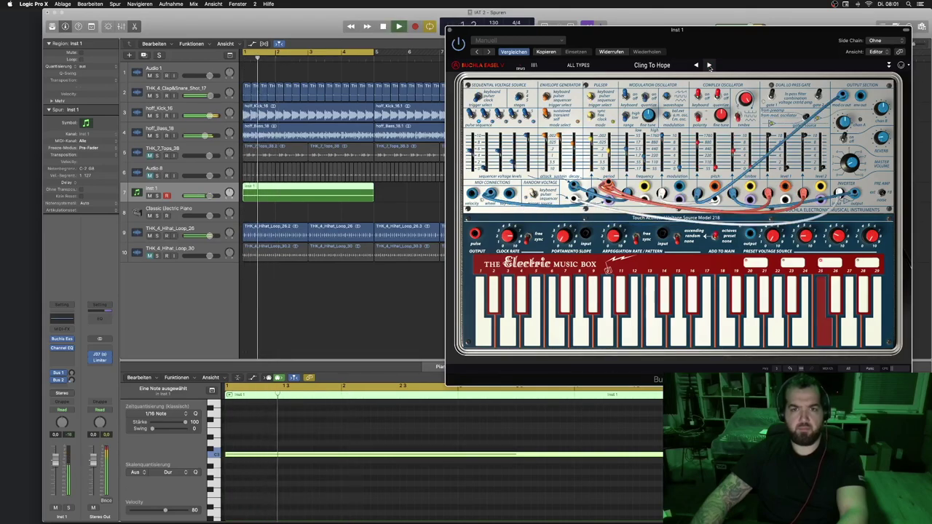
# Adjust the Cling To Hope patch's sequencer voltages, set channel A level to 0.364, and mute the kick and bass tracks.
pyautogui.click(497, 152)
pyautogui.moveTo(498, 151); pyautogui.dragTo(493, 145)
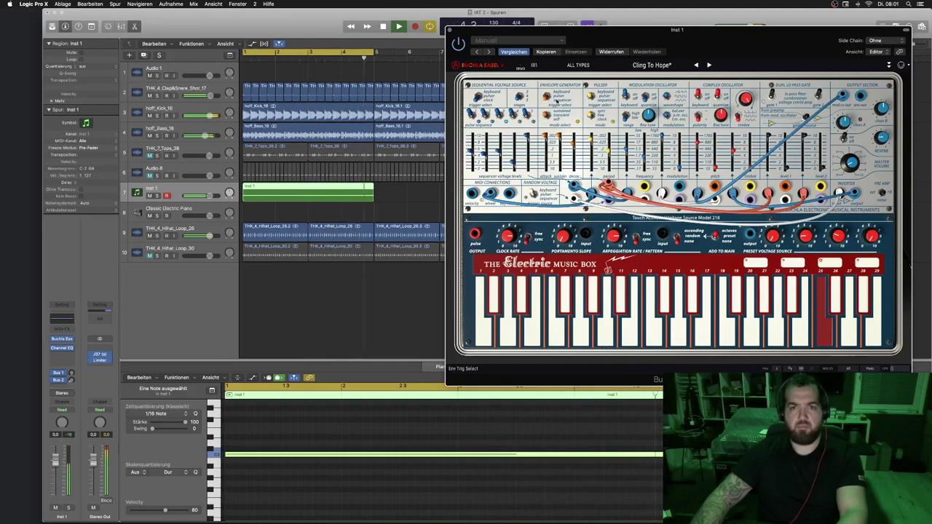
pyautogui.click(881, 137)
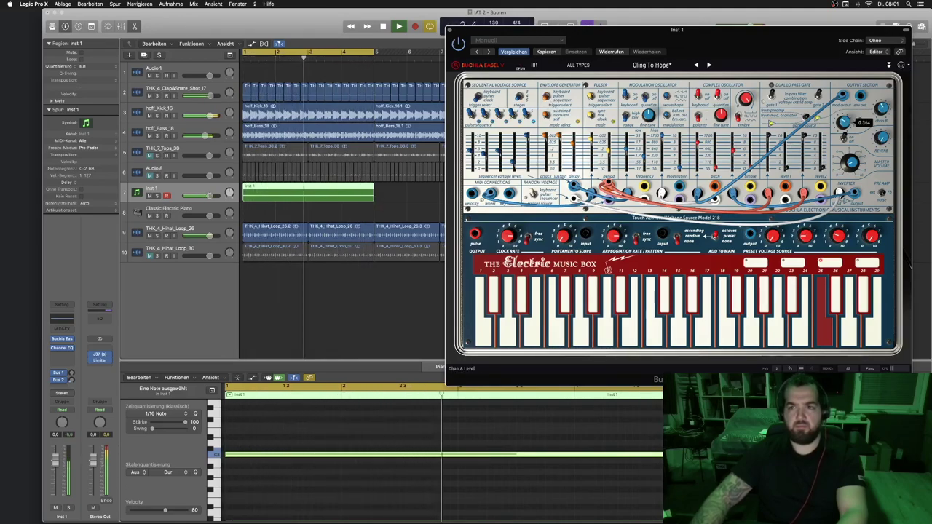
pyautogui.click(694, 152)
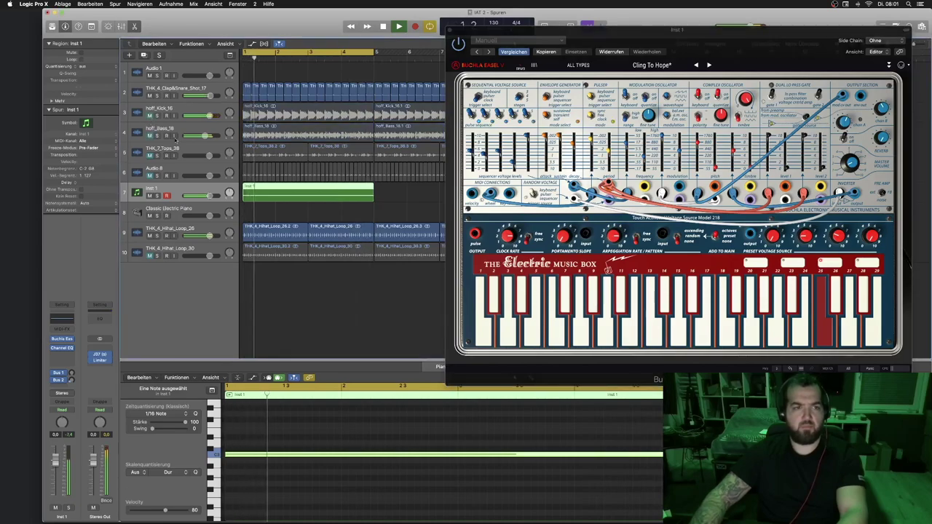
# Readjust the Cling To Hope patch's sequencer voltages, clock rate and arpeggiation rate with kick and bass muted.
pyautogui.moveTo(640, 152)
pyautogui.moveTo(526, 147)
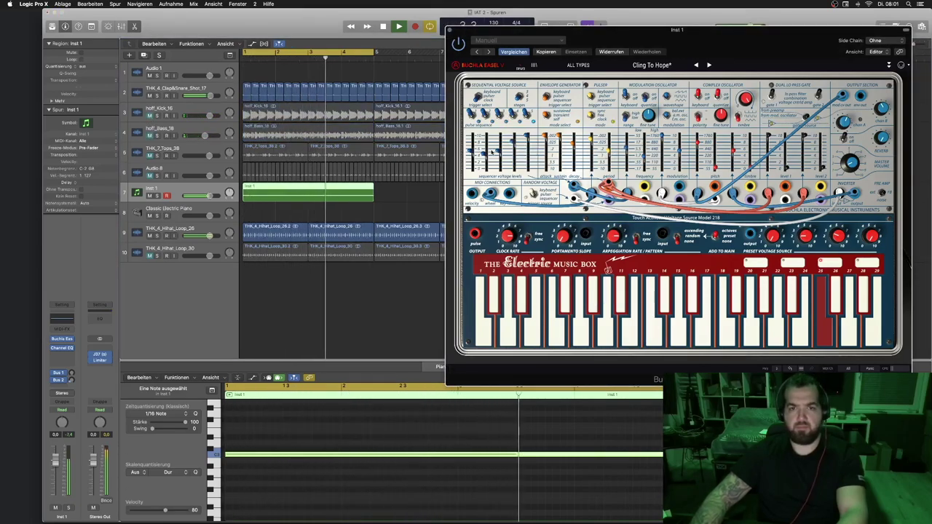
pyautogui.moveTo(508, 235)
pyautogui.scroll(2, 509, 235)
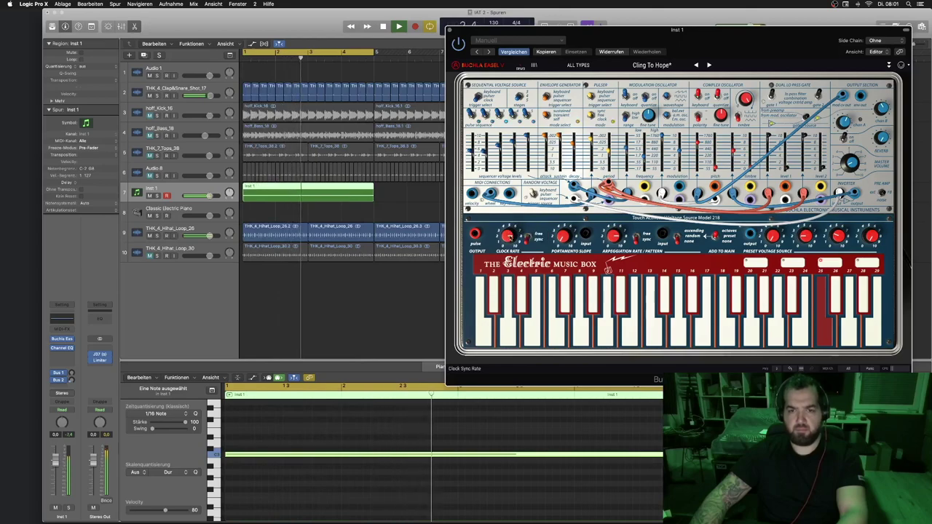
pyautogui.moveTo(615, 237)
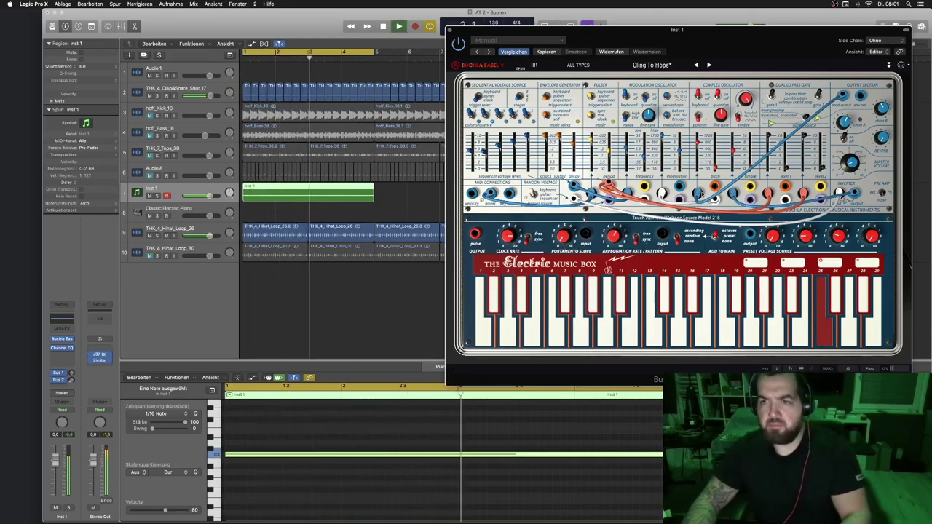
# Adjust the patch's output section levels, complex oscillator timbre and gate 2 level.
pyautogui.moveTo(883, 108)
pyautogui.moveTo(883, 108); pyautogui.dragTo(883, 107)
pyautogui.moveTo(744, 146)
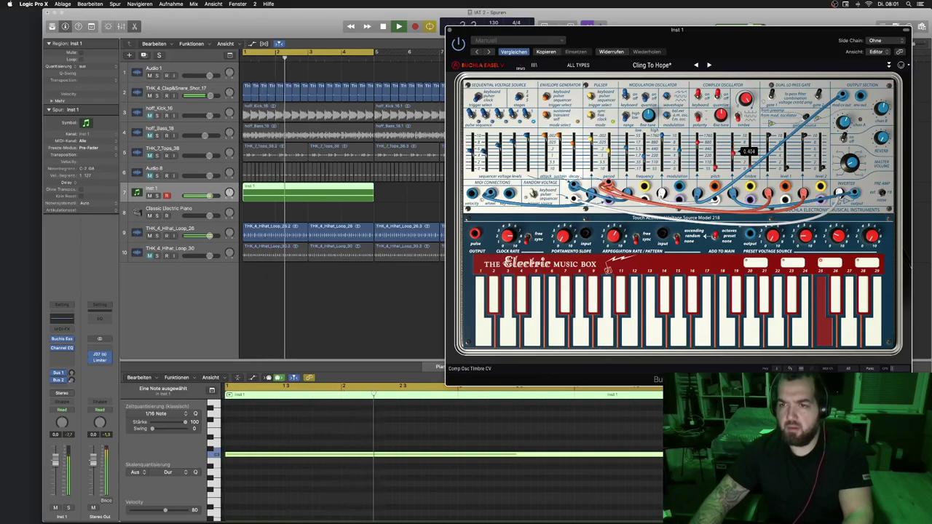
pyautogui.moveTo(850, 162)
pyautogui.moveTo(851, 162); pyautogui.dragTo(851, 156)
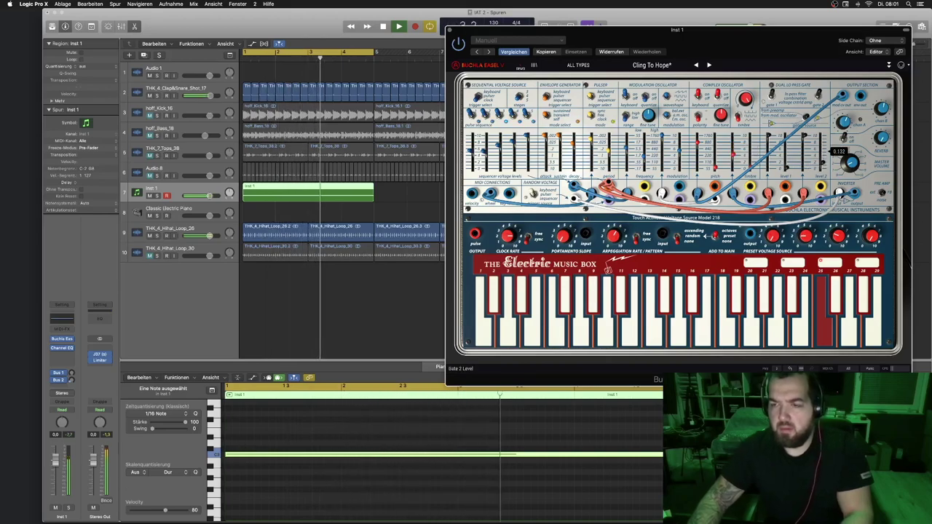
# Unmute the kick and bass tracks and set the patch's gate 1 level to about 0.23 against the full loop.
pyautogui.moveTo(804, 155)
pyautogui.moveTo(804, 156); pyautogui.dragTo(804, 153)
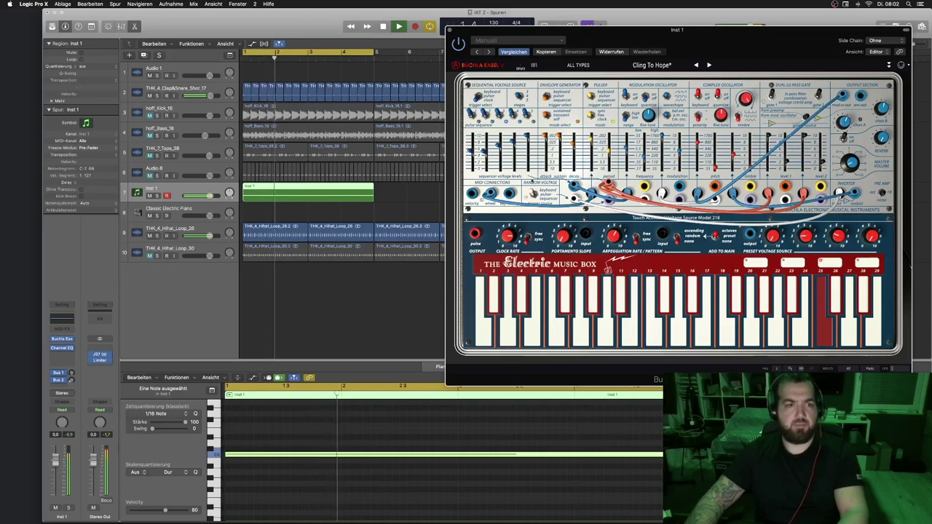
pyautogui.click(149, 115)
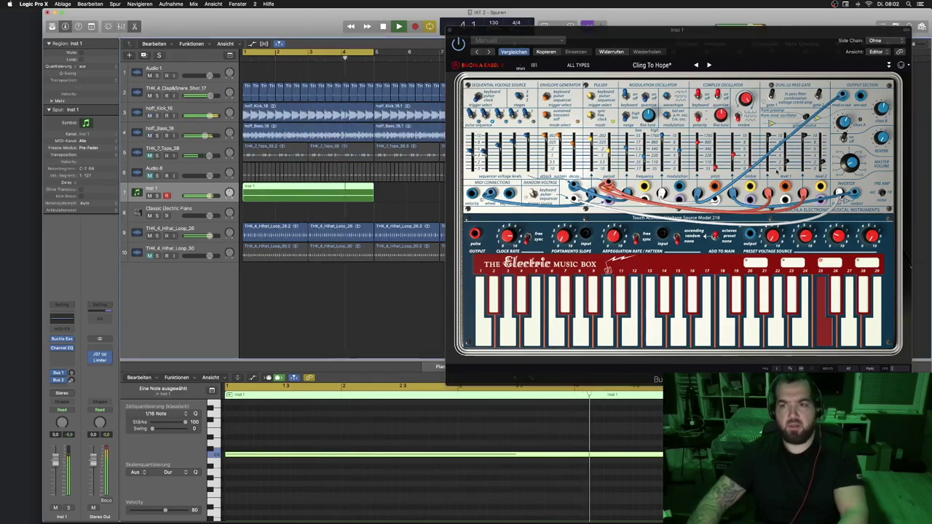
pyautogui.click(801, 148)
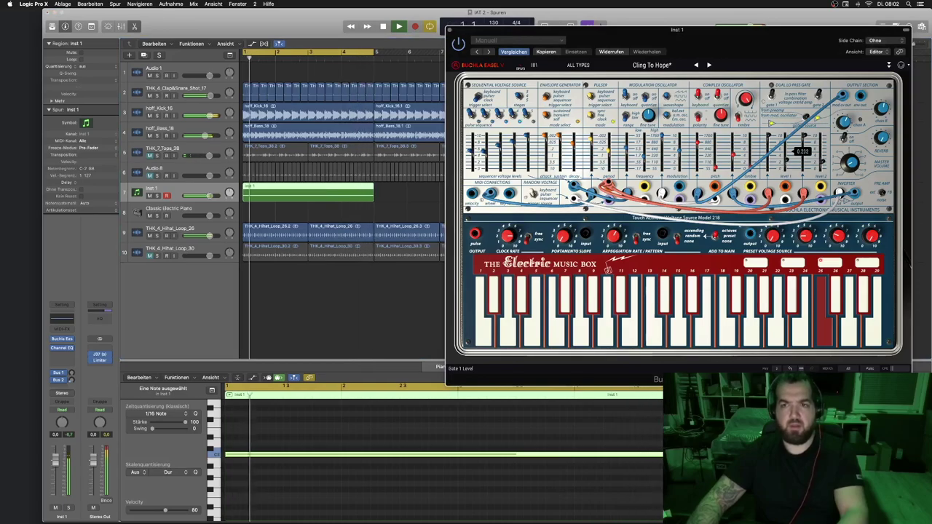
# Move the synth window off the arrangement, hide the piano roll, and extend the Inst 1 region to bar 17.
pyautogui.moveTo(620, 38); pyautogui.dragTo(670, 112)
pyautogui.scroll(-3, 351, 221)
pyautogui.press('p')
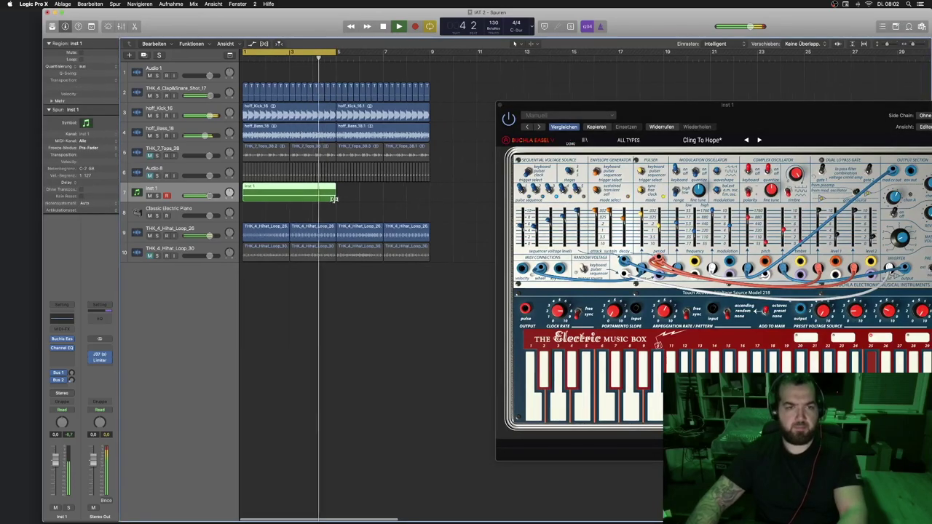
pyautogui.scroll(-3, 337, 201)
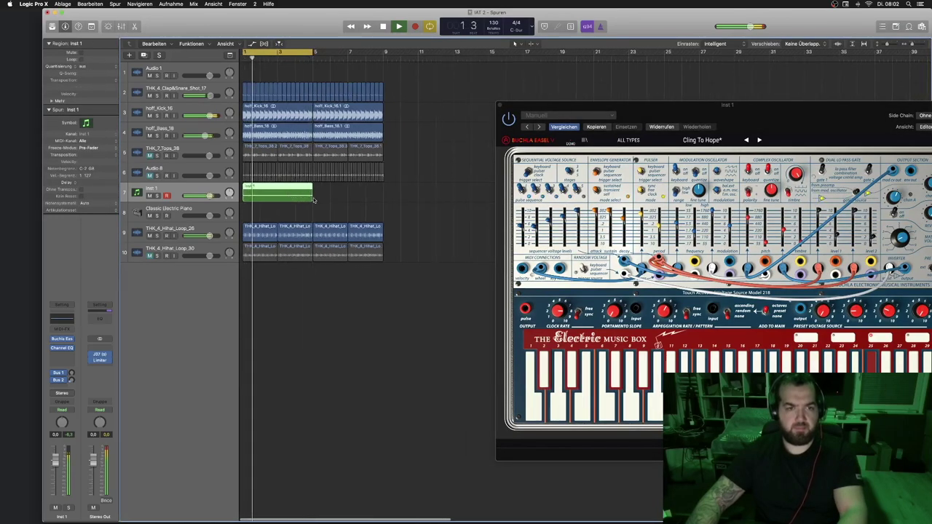
pyautogui.scroll(-1, 313, 193)
pyautogui.moveTo(308, 194); pyautogui.dragTo(496, 200)
# Copy the clap, kick, bass, tops, Audio 8 and both hi-hat loop regions to bar 9 so they run to bar 17.
pyautogui.moveTo(405, 166); pyautogui.dragTo(209, 88)
pyautogui.moveTo(256, 115); pyautogui.dragTo(385, 120)
pyautogui.click(280, 238)
pyautogui.moveTo(218, 237); pyautogui.dragTo(218, 250)
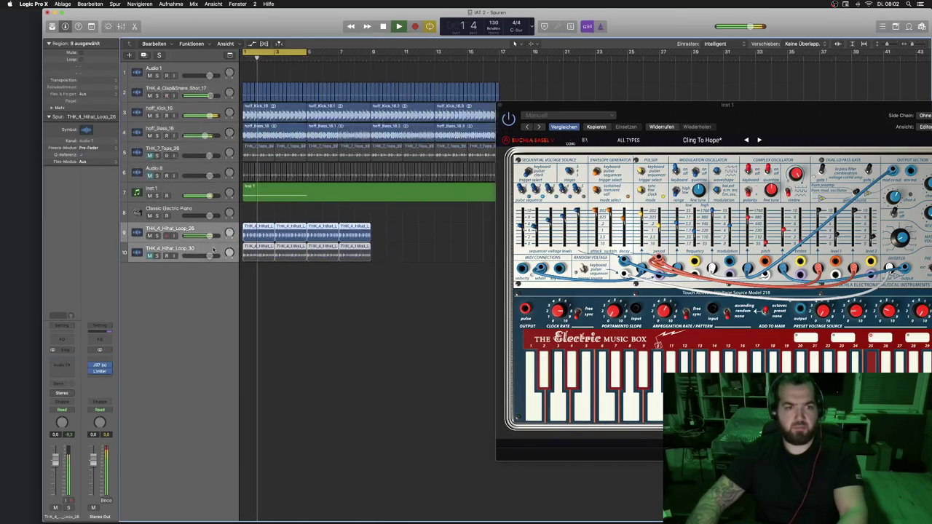
pyautogui.moveTo(261, 228); pyautogui.dragTo(363, 229)
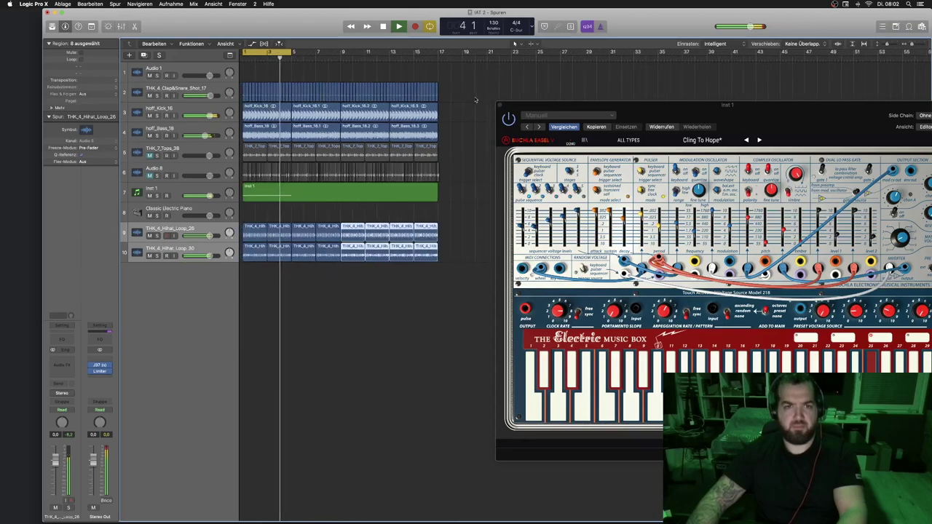
# Copy all arrangement regions to bar 17 so they run to bar 33, and delete the copied Inst 1 region.
pyautogui.press('super+a')
pyautogui.moveTo(262, 107); pyautogui.dragTo(454, 116)
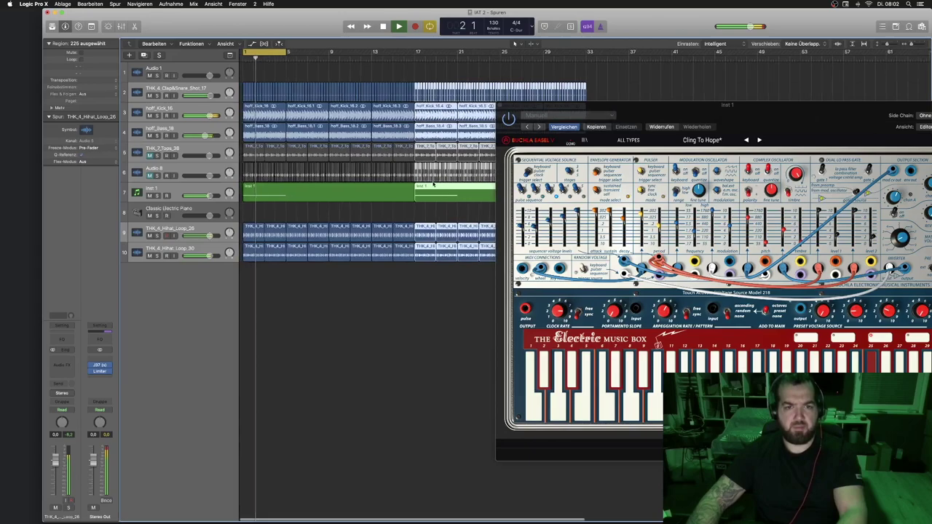
pyautogui.click(429, 195)
pyautogui.press('Delete')
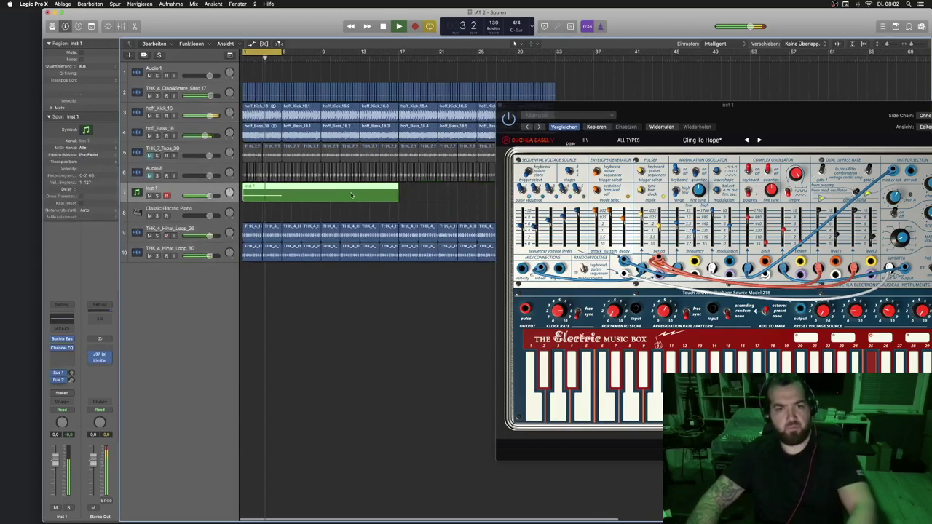
# Move the synth window clear of the arrangement and extend the original Inst 1 region to bar 33.
pyautogui.moveTo(528, 116); pyautogui.dragTo(638, 72)
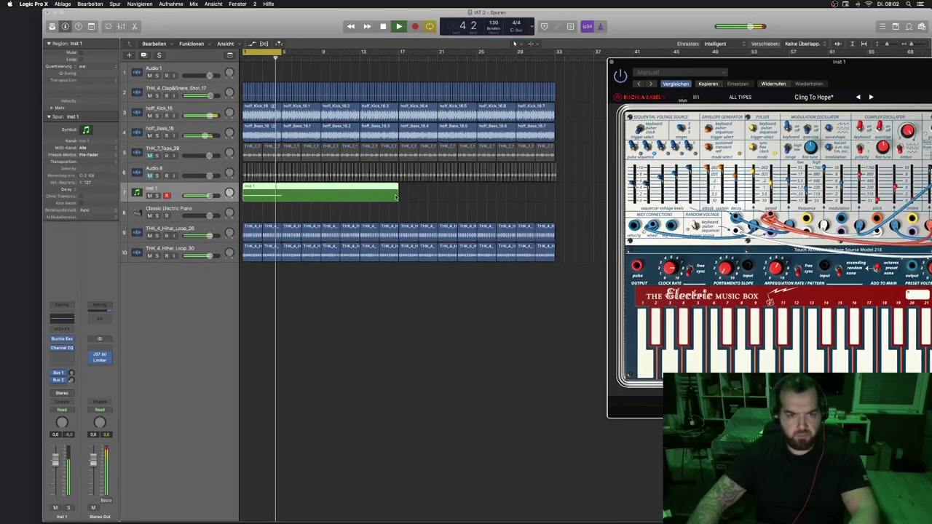
pyautogui.moveTo(398, 199); pyautogui.dragTo(555, 204)
pyautogui.press('super+Left')
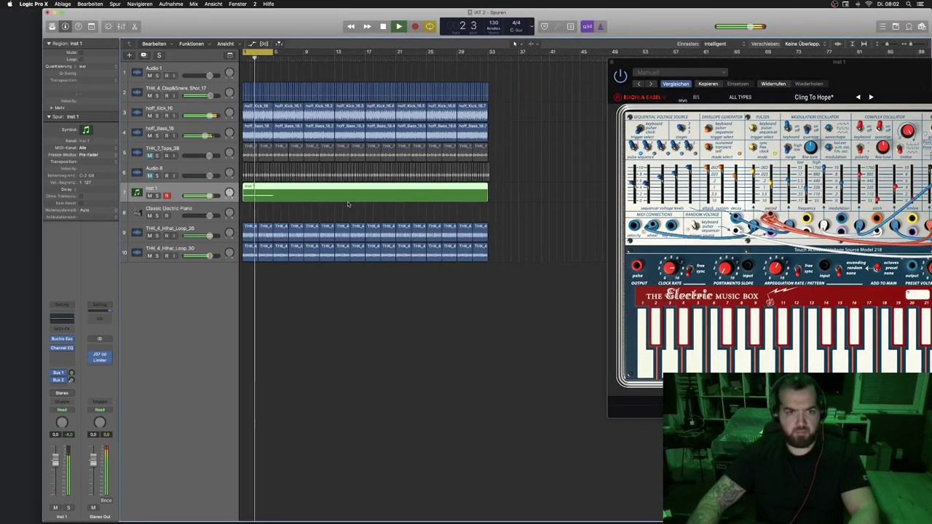
# Lengthen the held Inst 1 note to the region's end, extend the cycle range to bar 33, and bring the synth fully into view.
pyautogui.doubleClick(340, 198)
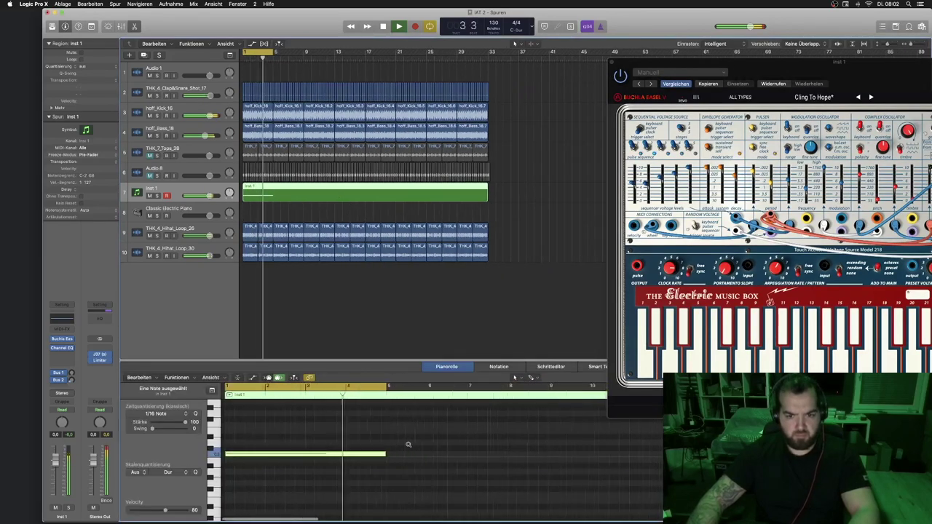
pyautogui.moveTo(298, 454); pyautogui.dragTo(728, 455)
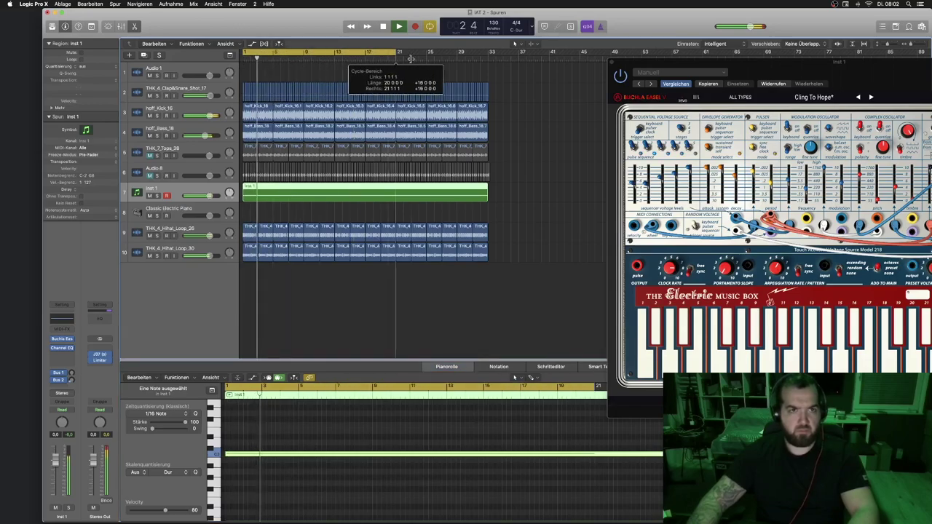
pyautogui.moveTo(730, 67); pyautogui.dragTo(508, 64)
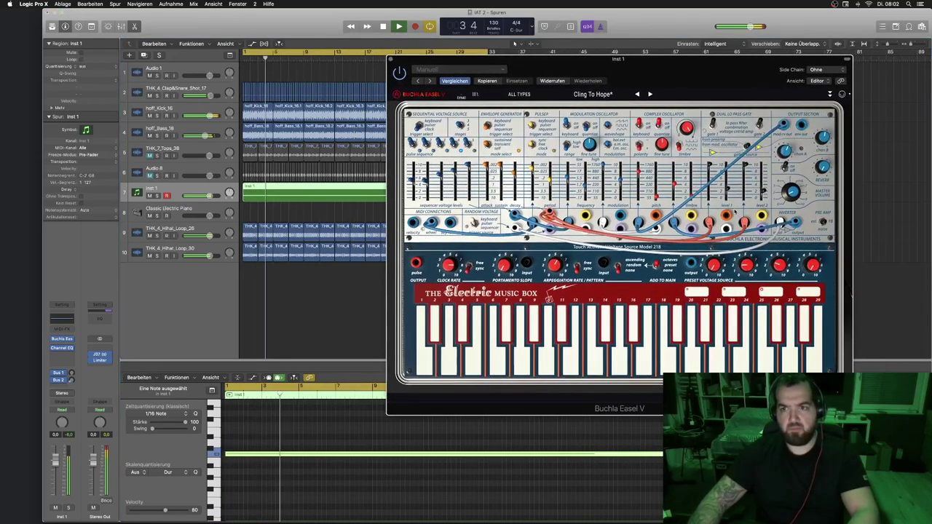
# Move the synth window aside, stop playback, hide the piano roll and show the track automation lanes.
pyautogui.moveTo(792, 191)
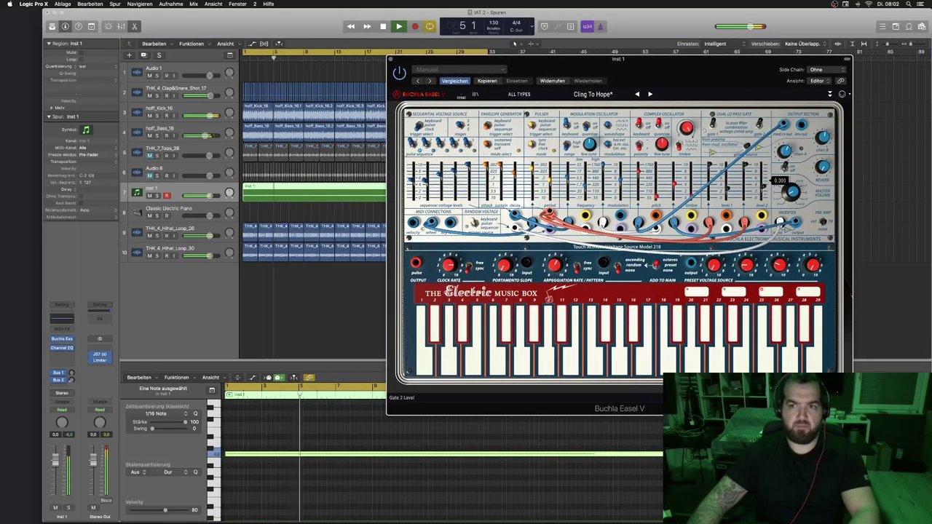
pyautogui.moveTo(750, 188)
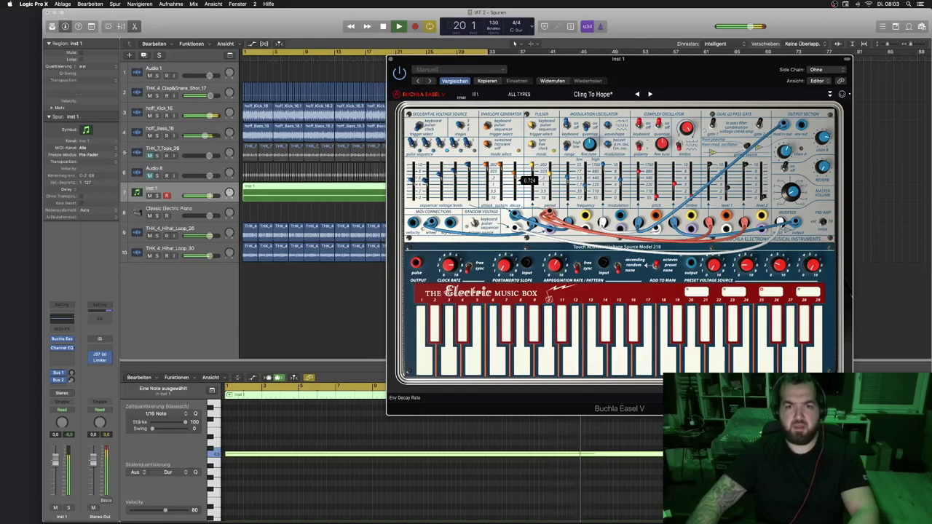
pyautogui.moveTo(414, 64); pyautogui.dragTo(581, 71)
pyautogui.press('space')
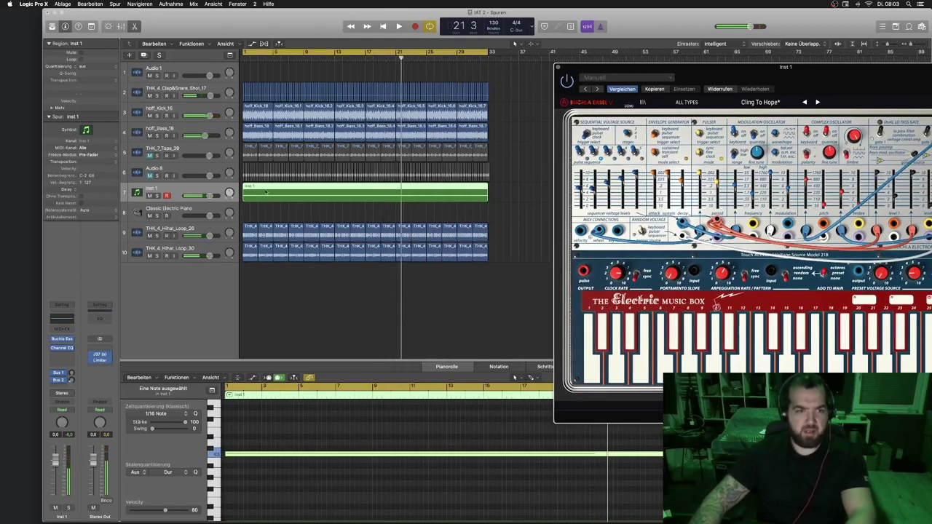
pyautogui.press('p')
pyautogui.press('a')
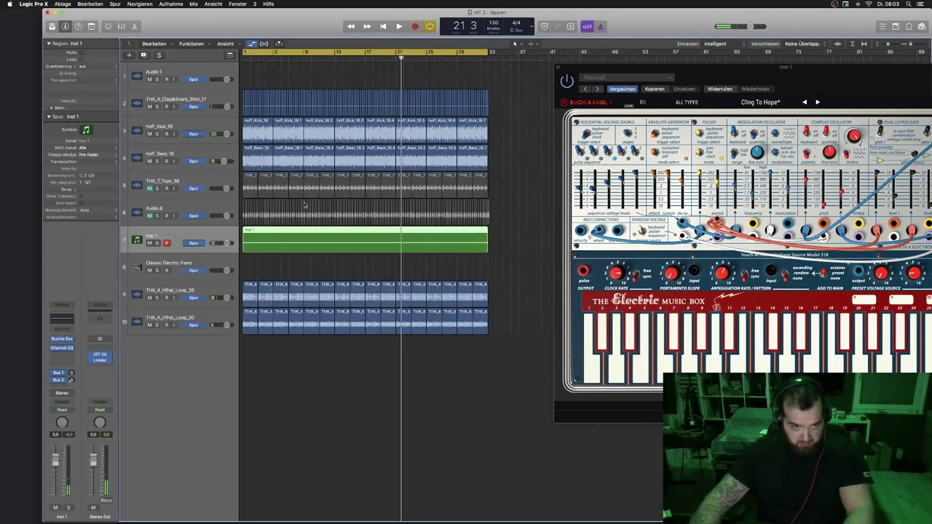
# Set the Inst 1 track's automation to Touch and give its Gate 1 Level lane a starting value of 0.270.
pyautogui.moveTo(689, 71); pyautogui.dragTo(625, 65)
pyautogui.press('space')
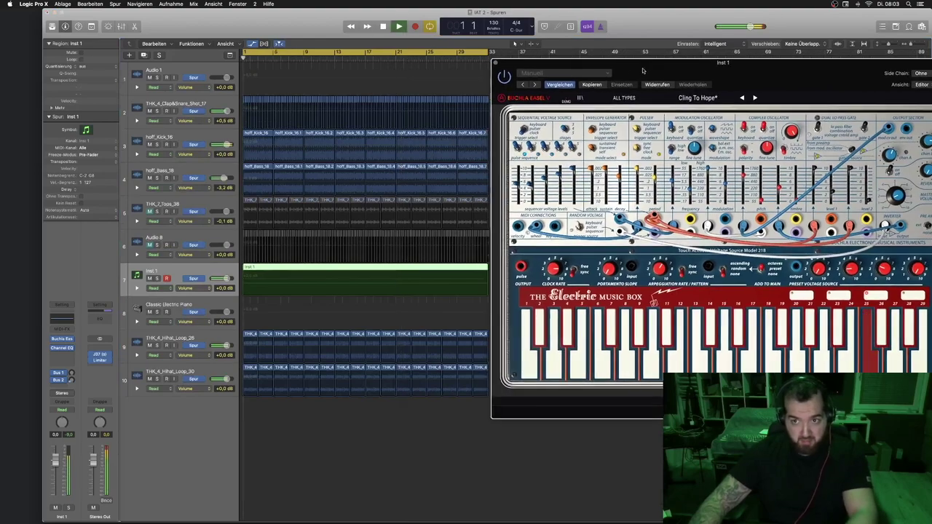
pyautogui.moveTo(688, 73); pyautogui.dragTo(598, 66)
pyautogui.press('space')
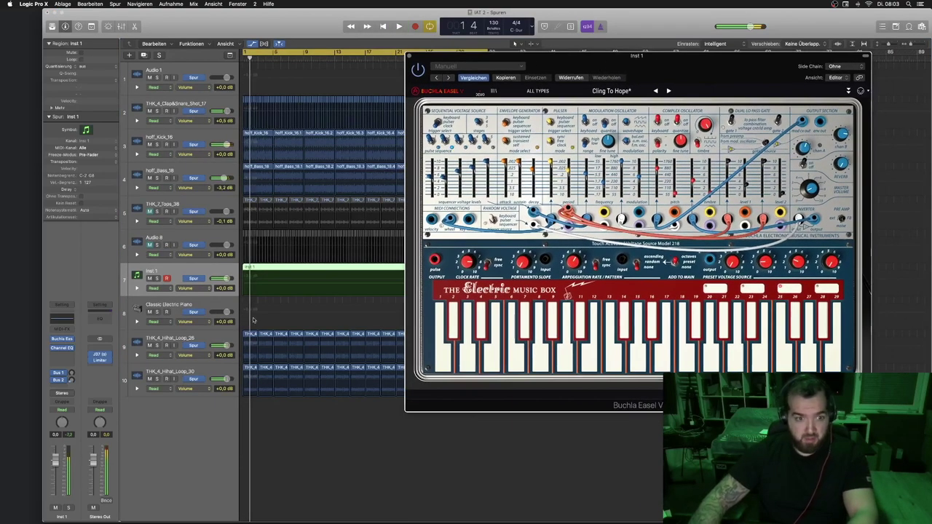
pyautogui.click(157, 289)
pyautogui.click(157, 293)
pyautogui.moveTo(747, 185); pyautogui.dragTo(745, 178)
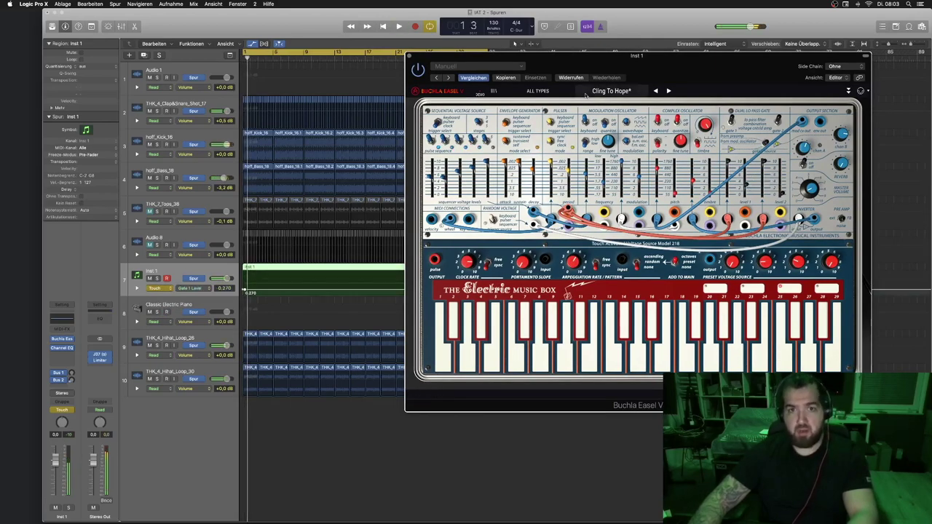
# Clear the synth off the arrangement, start playback, and add a Gate 1 Level automation point of 0.590 around bar 15.
pyautogui.moveTo(545, 56); pyautogui.dragTo(743, 166)
pyautogui.click(358, 295)
pyautogui.press('space')
pyautogui.moveTo(359, 296); pyautogui.dragTo(354, 284)
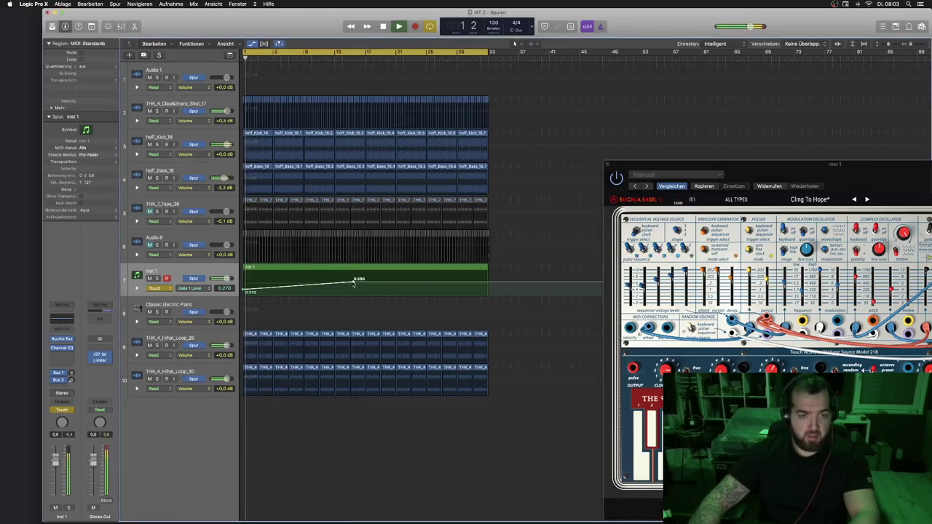
# Shift the 0.590 Gate 1 Level point to about bar 19 and add a 1.00 point around bar 23.
pyautogui.moveTo(733, 172); pyautogui.dragTo(619, 89)
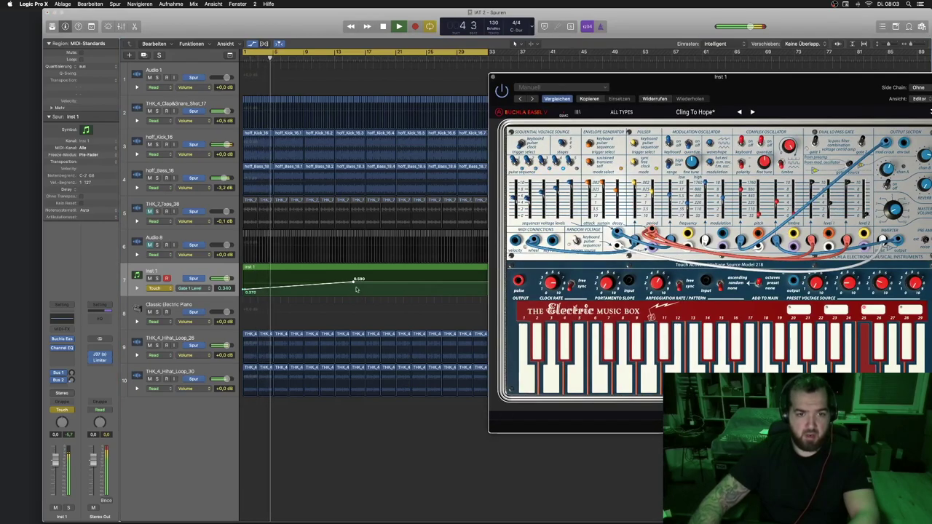
pyautogui.hscroll(1, 351, 287)
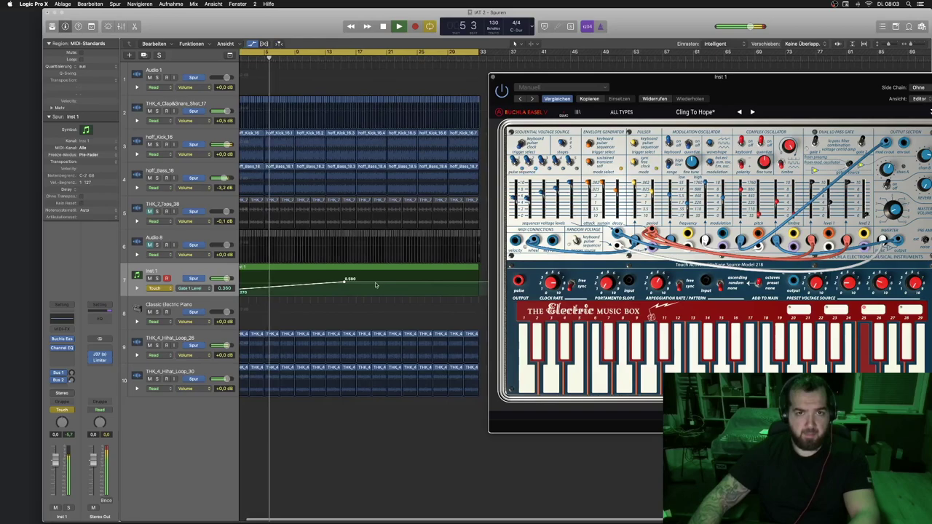
pyautogui.moveTo(347, 283); pyautogui.dragTo(405, 274)
pyautogui.click(408, 272)
pyautogui.hscroll(-1, 393, 280)
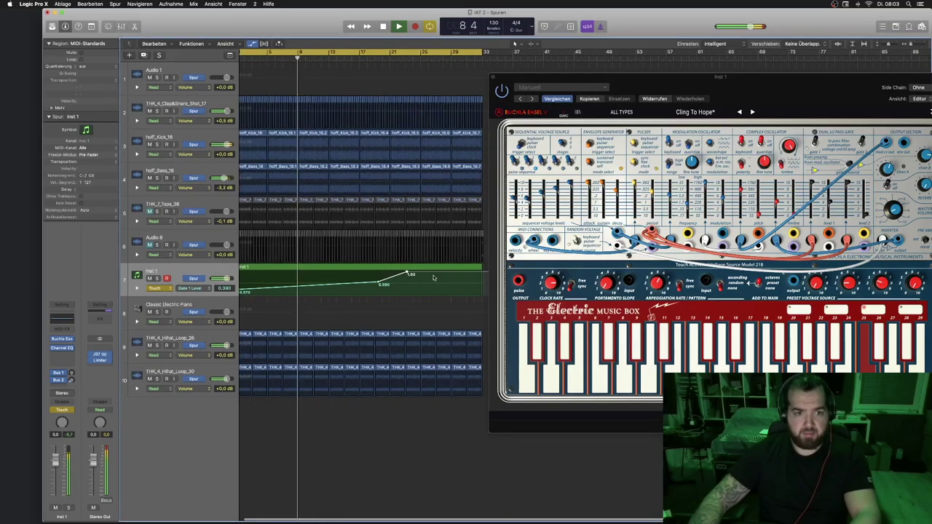
# Add Gate 1 Level points of 0.270 in bar 2, 1.00 around bar 27 and 0.270 around bar 28.
pyautogui.click(257, 292)
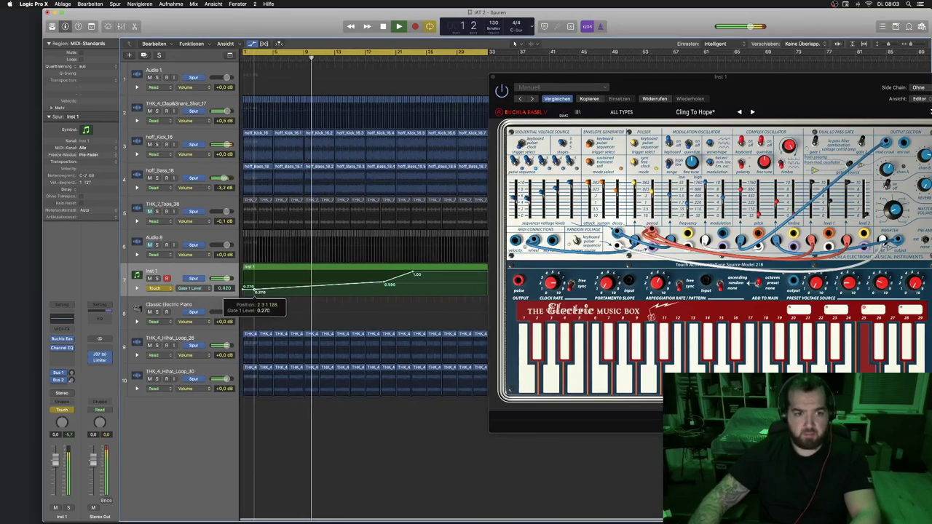
pyautogui.click(443, 273)
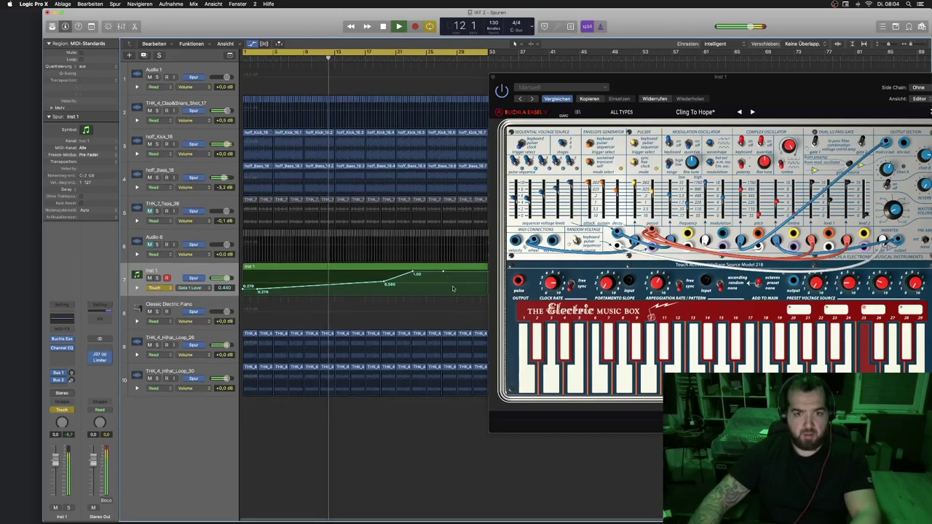
pyautogui.click(455, 282)
pyautogui.moveTo(455, 284); pyautogui.dragTo(456, 296)
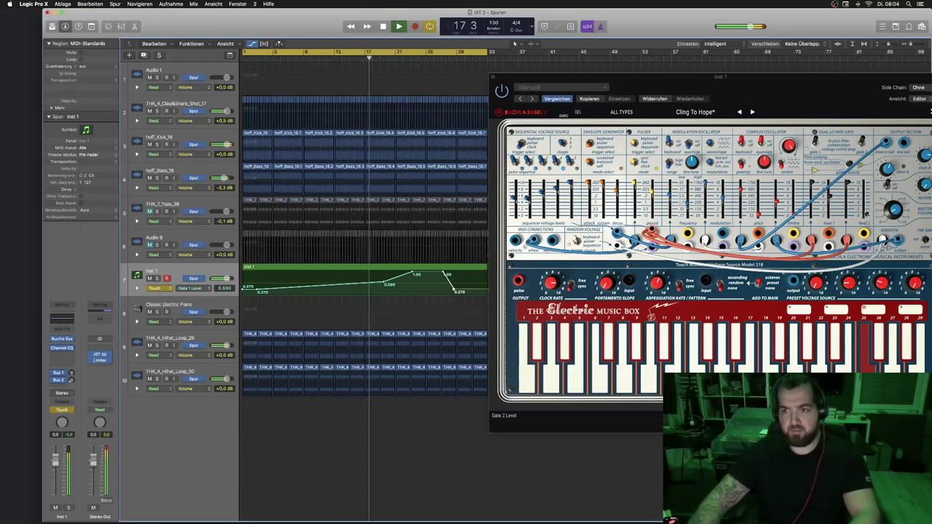
# Record Gate 2 Level automation from about bar 17 to bar 30, and return the Inst 1 track's automation to Read.
pyautogui.click(895, 209)
pyautogui.moveTo(895, 209)
pyautogui.mouseDown()
pyautogui.moveTo(895, 233)
pyautogui.moveTo(894, 210)
pyautogui.moveTo(894, 222)
pyautogui.mouseUp()
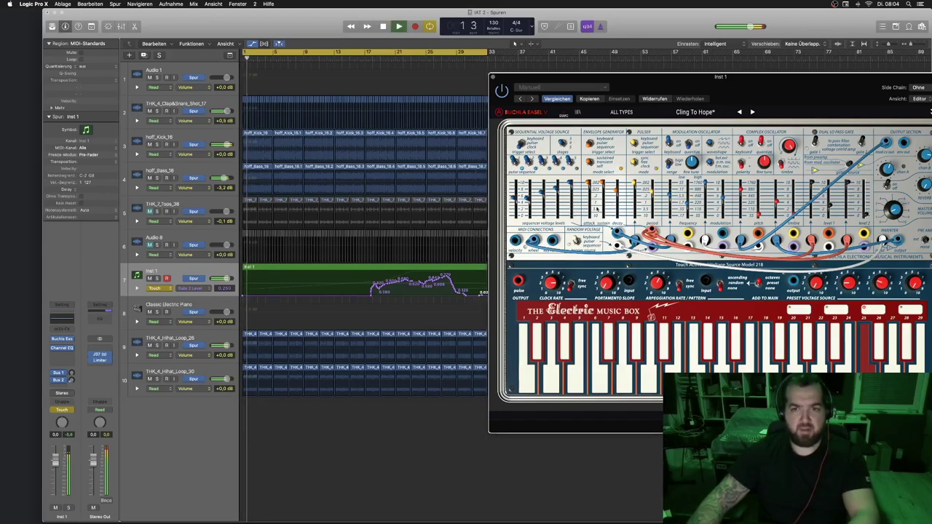
pyautogui.click(155, 287)
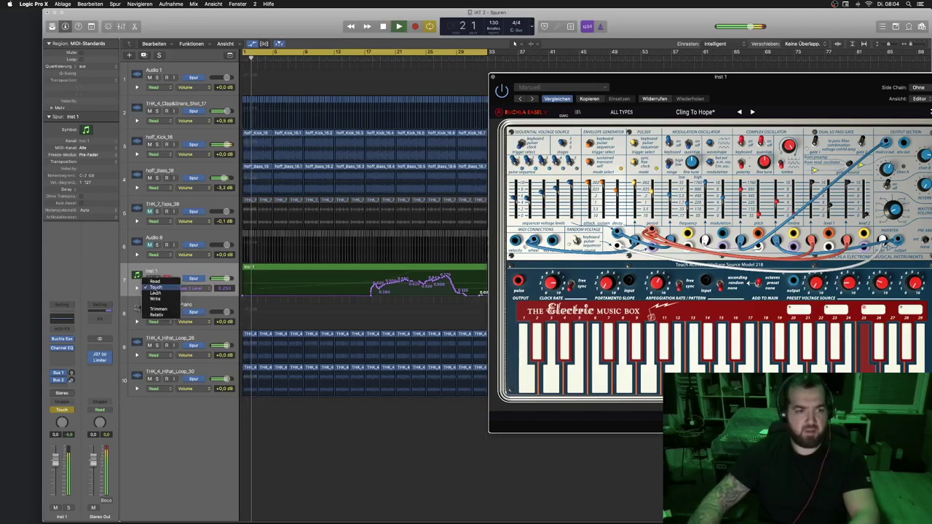
pyautogui.click(156, 281)
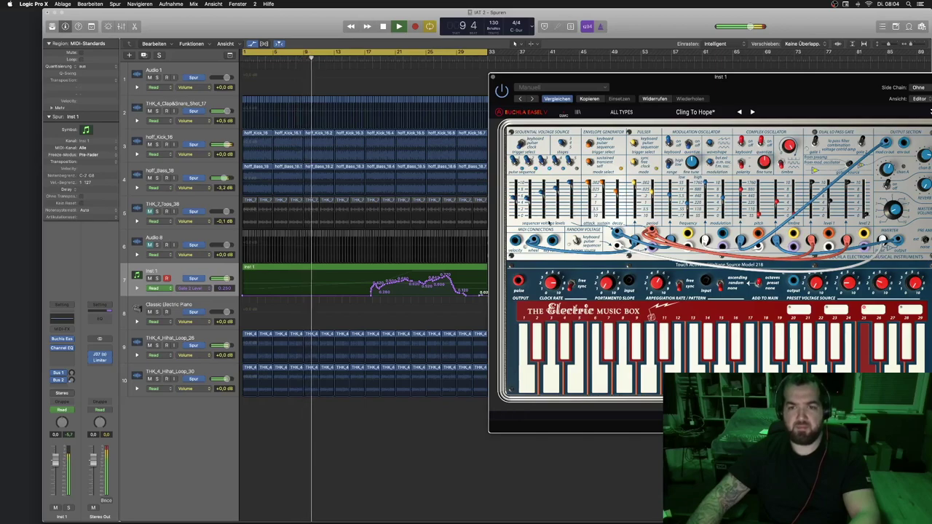
# Record Env Decay Rate automation in Touch mode from about bar 12 to bar 28, and set Inst 1 back to Read.
pyautogui.click(189, 273)
pyautogui.click(154, 289)
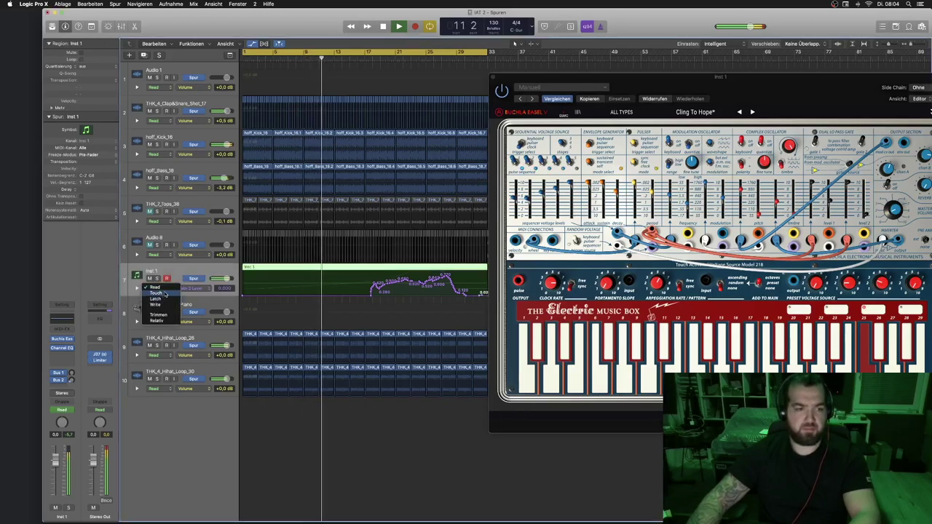
pyautogui.click(156, 292)
pyautogui.moveTo(616, 191); pyautogui.dragTo(618, 202)
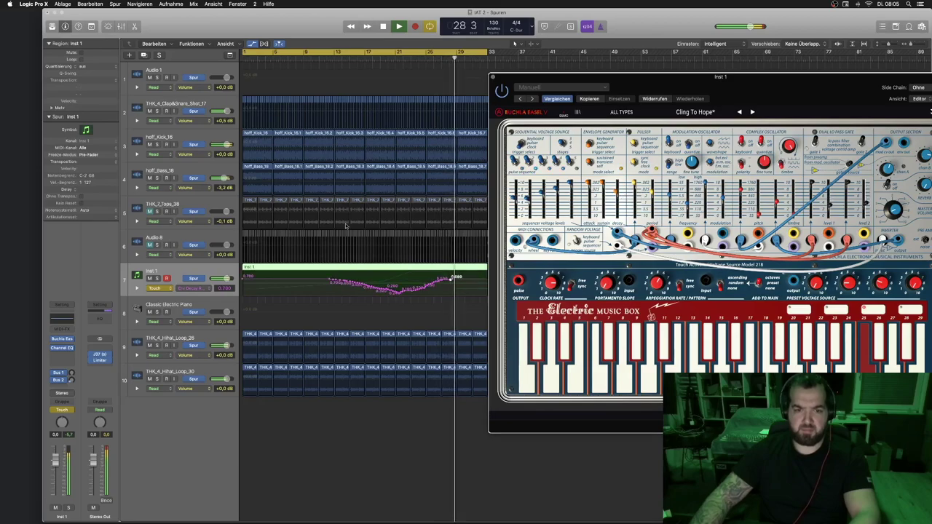
pyautogui.click(155, 288)
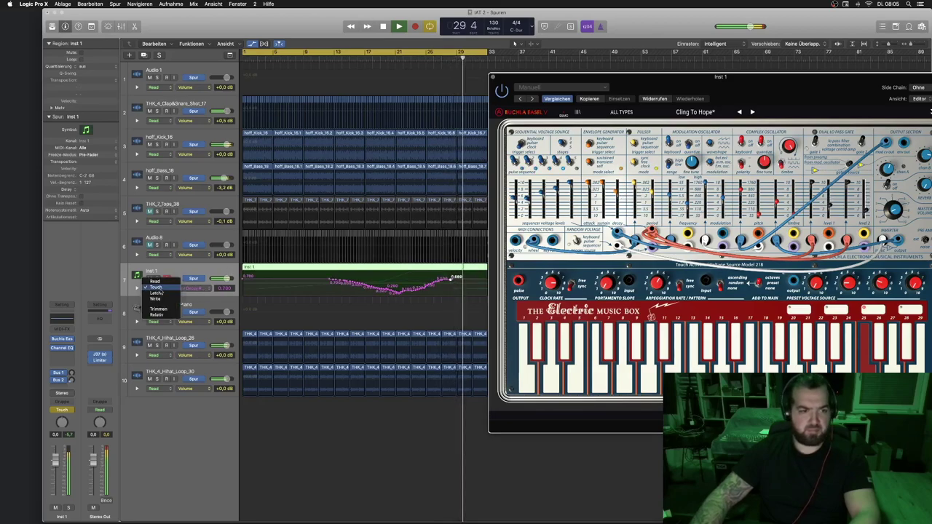
pyautogui.click(154, 281)
# Restart playback from bar 1 and adjust the patch's synced clock rate.
pyautogui.press('Return')
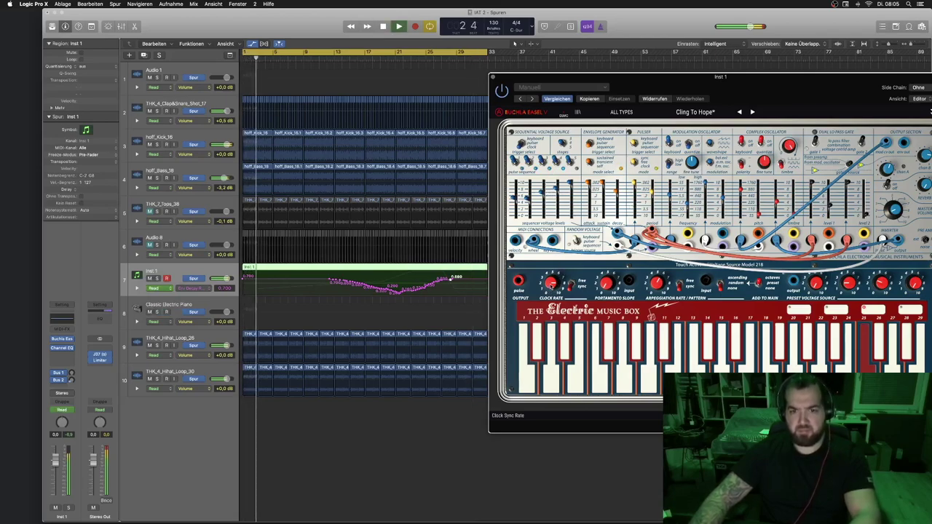
pyautogui.press('Return')
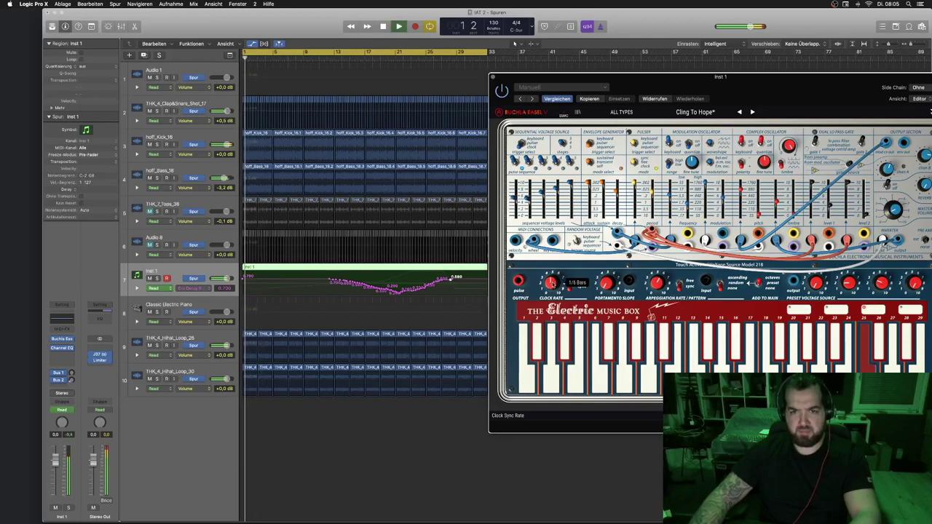
pyautogui.moveTo(551, 283)
pyautogui.moveTo(568, 286); pyautogui.dragTo(560, 291)
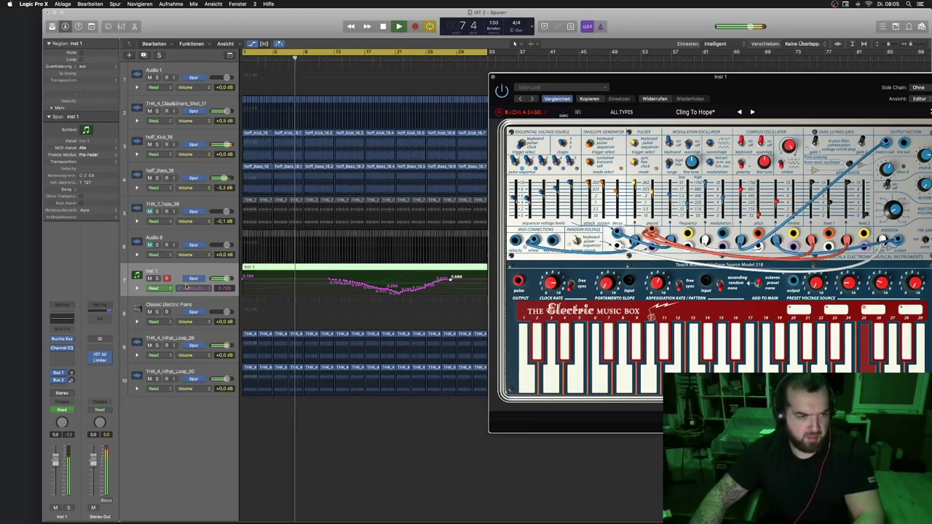
# Record Comp Osc Pitch CV automation on Inst 1 in Touch mode from about bar 9 to bar 28, dipping to about 0.68 and peaking around 0.93.
pyautogui.click(155, 289)
pyautogui.click(160, 296)
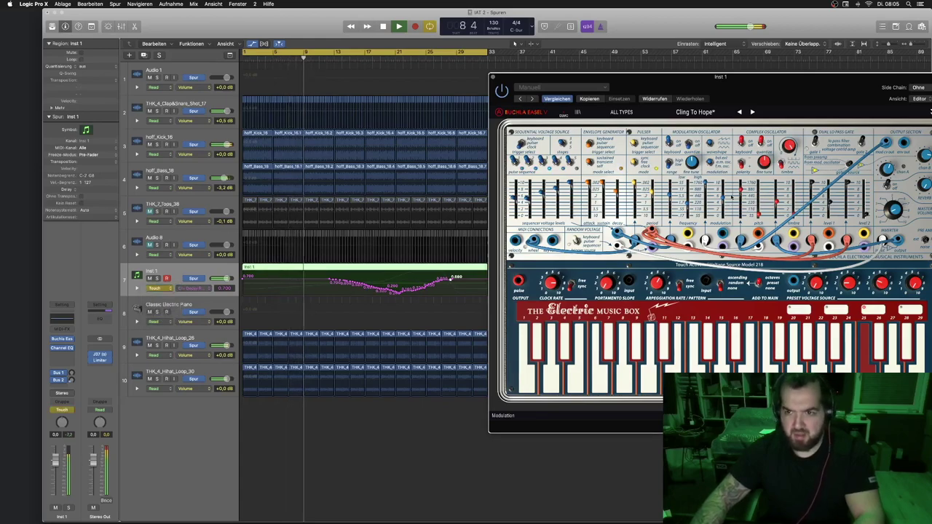
pyautogui.click(747, 194)
pyautogui.moveTo(749, 195); pyautogui.dragTo(749, 196)
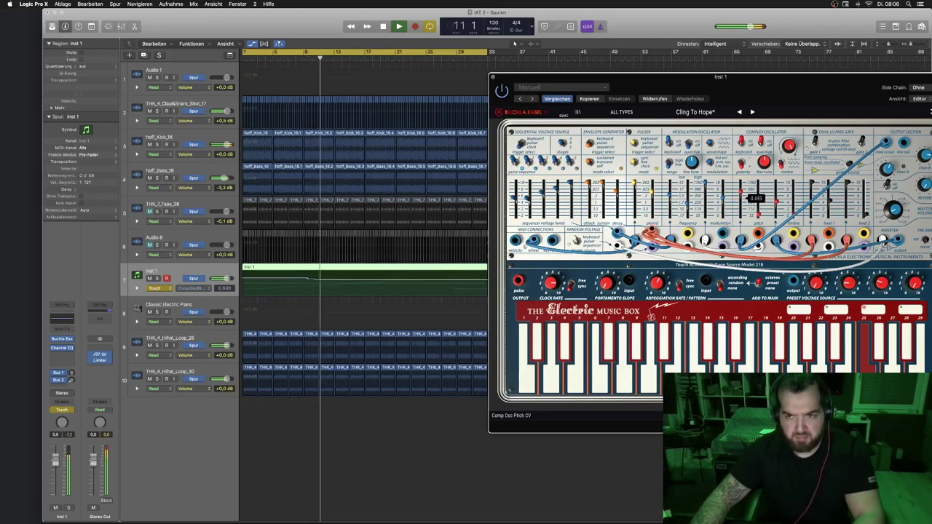
pyautogui.moveTo(749, 196); pyautogui.dragTo(748, 192)
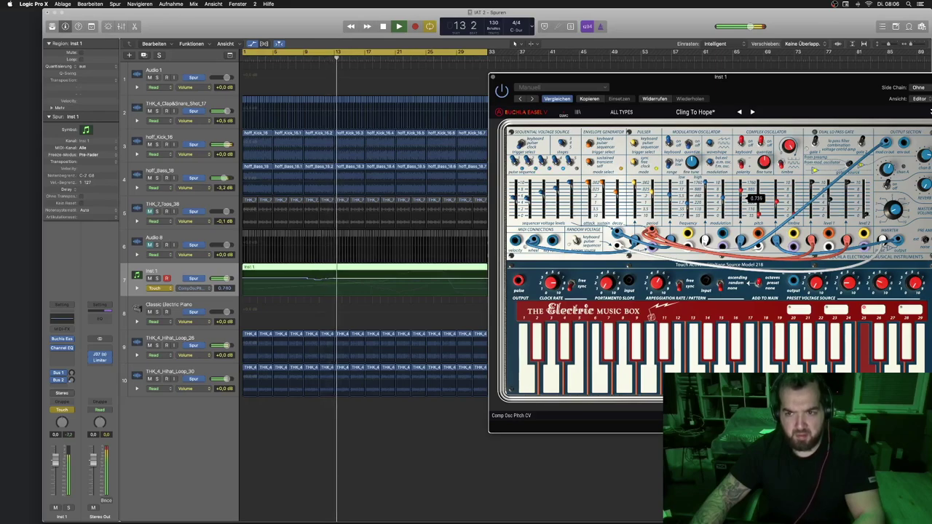
pyautogui.moveTo(749, 193); pyautogui.dragTo(749, 190)
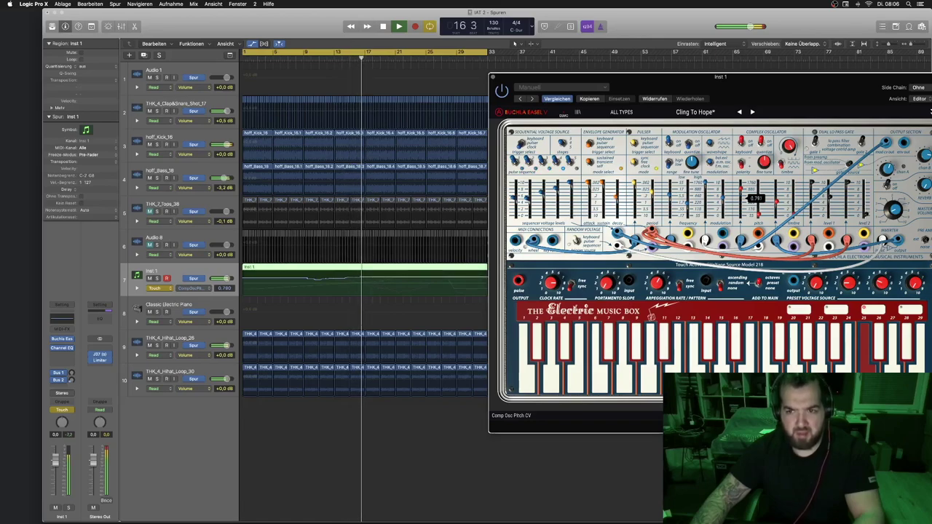
pyautogui.moveTo(750, 195); pyautogui.dragTo(750, 187)
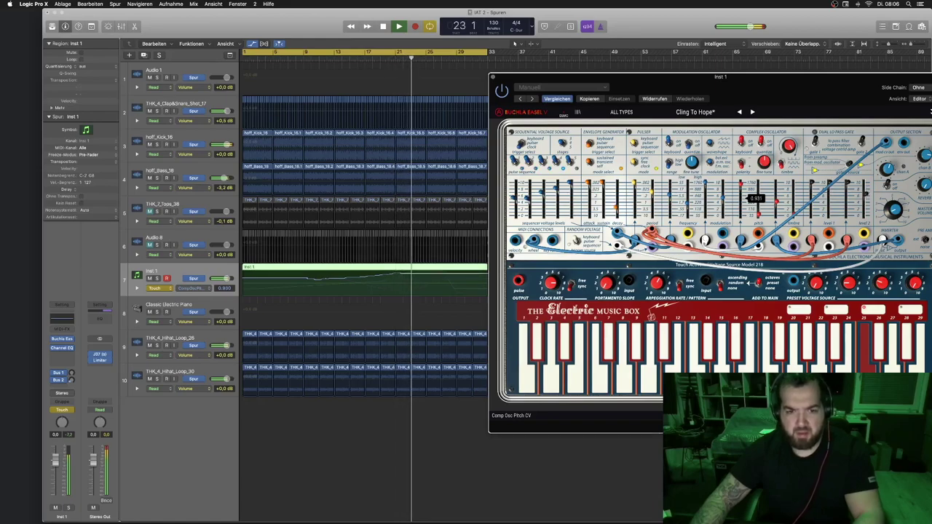
pyautogui.moveTo(750, 188); pyautogui.dragTo(750, 195)
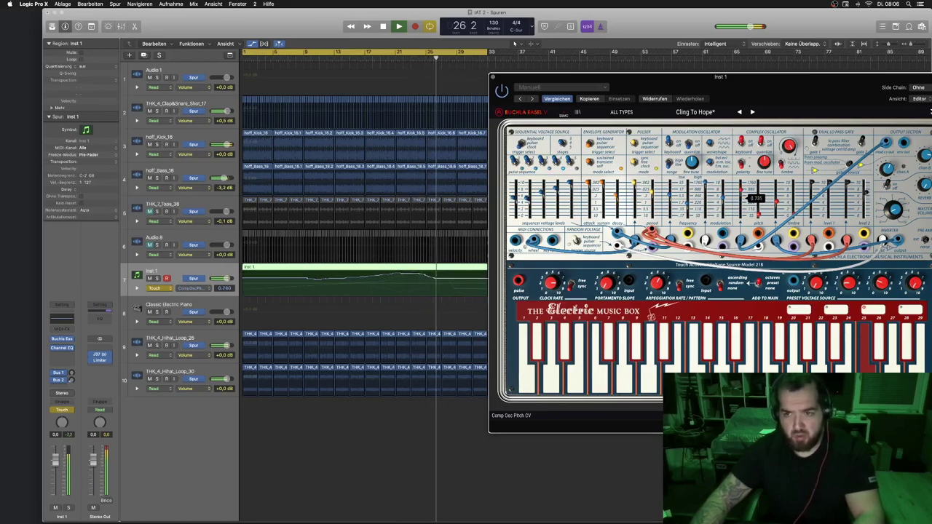
pyautogui.moveTo(750, 195); pyautogui.dragTo(750, 197)
pyautogui.press('space')
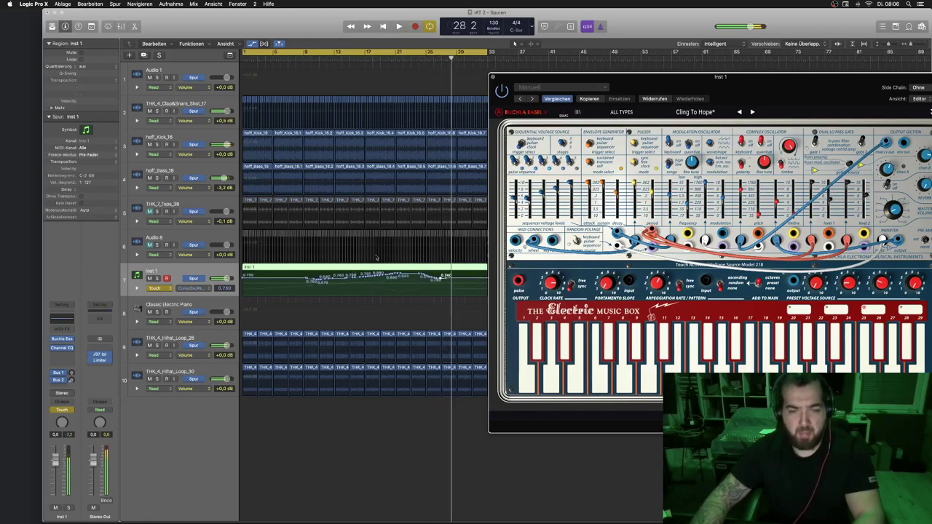
# Restart playback from bar 1, set Inst 1's automation back to Read, and shift the Easel window away from the arrangement.
pyautogui.press('Return')
pyautogui.press('space')
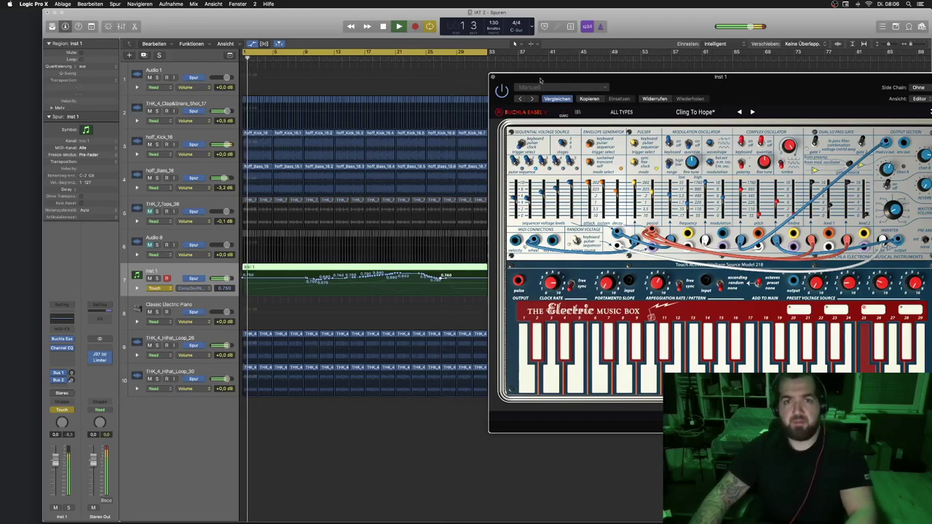
pyautogui.click(155, 289)
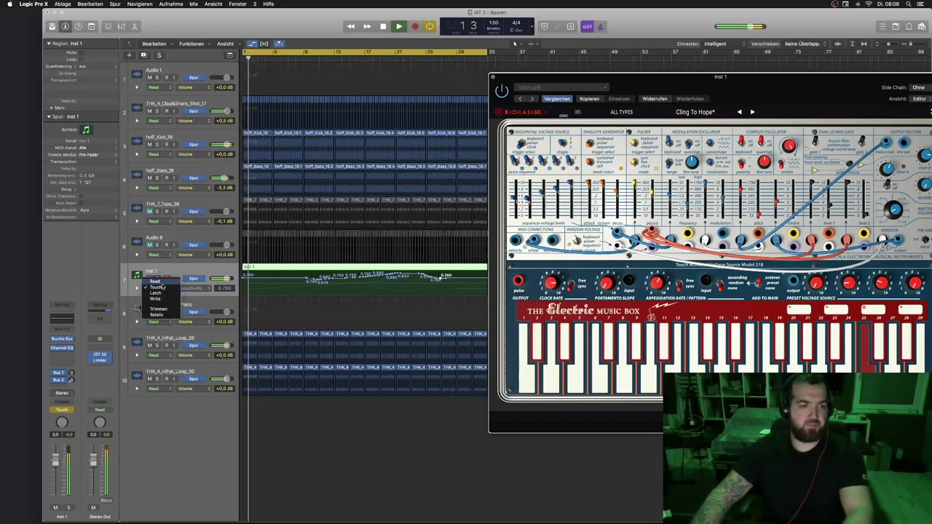
pyautogui.click(156, 281)
pyautogui.moveTo(554, 71); pyautogui.dragTo(597, 62)
pyautogui.press('space')
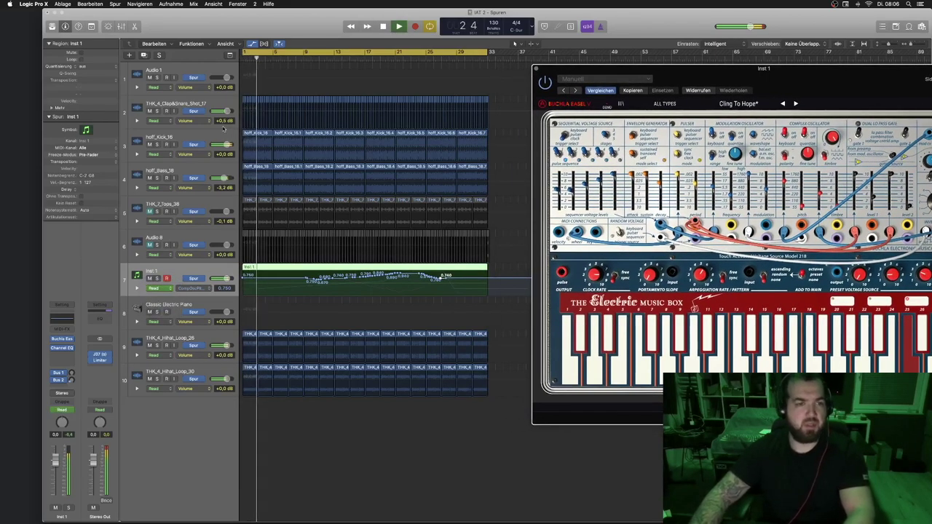
# Select the hoff_Kick_16 track and open its Channel EQ below the track list.
pyautogui.click(180, 101)
pyautogui.click(177, 137)
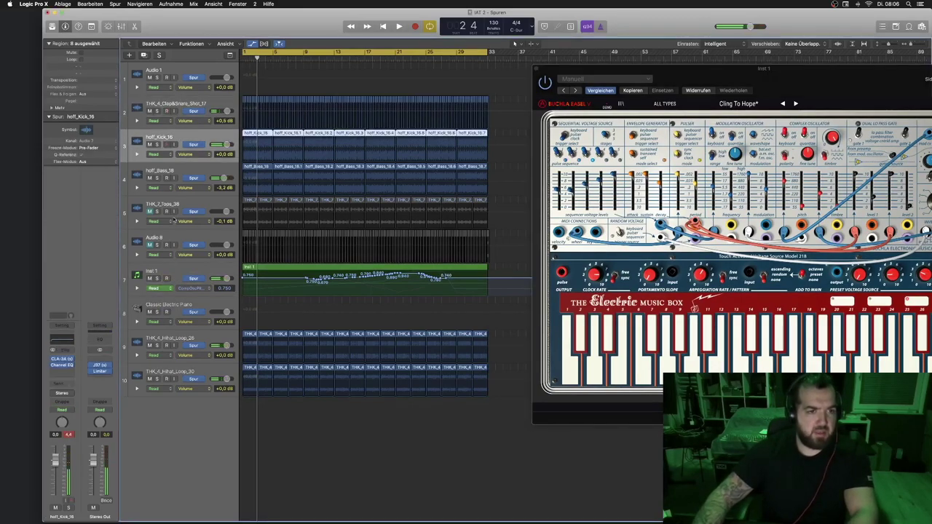
pyautogui.click(63, 340)
pyautogui.moveTo(202, 17); pyautogui.dragTo(245, 340)
# Nudge the kick's EQ low cut in Touch mode during playback to bring up its Low Cut Frequency automation, and return the track to Read.
pyautogui.click(154, 154)
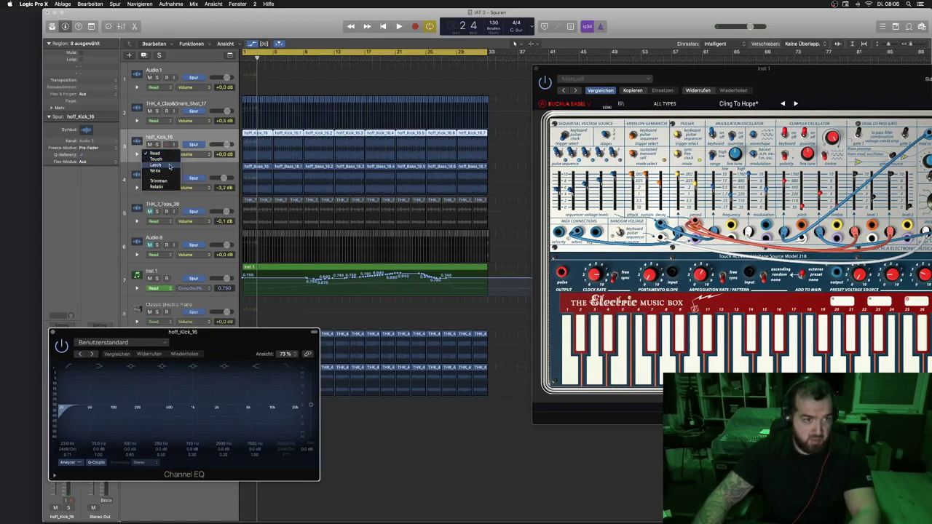
pyautogui.click(167, 159)
pyautogui.press('space')
pyautogui.moveTo(68, 420); pyautogui.dragTo(64, 420)
pyautogui.click(155, 154)
pyautogui.click(163, 146)
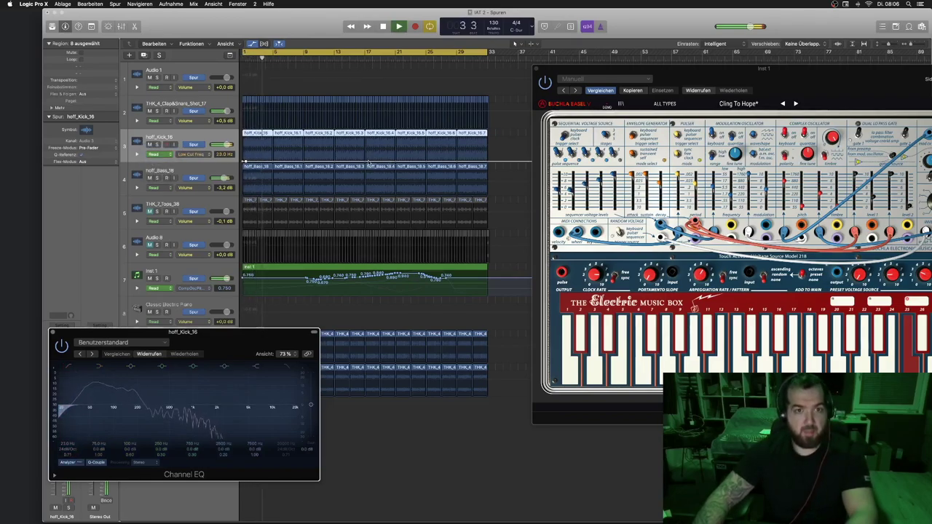
# Draw a rise of the kick's Low Cut Frequency to 1720 Hz and a bass volume fade to −∞ dB, both resetting at bar 25.
pyautogui.click(428, 162)
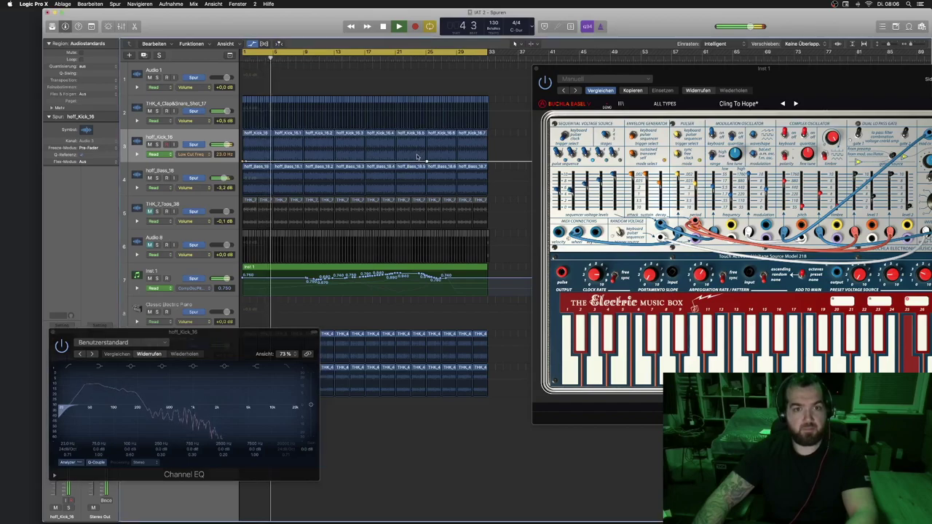
pyautogui.moveTo(416, 161); pyautogui.dragTo(425, 146)
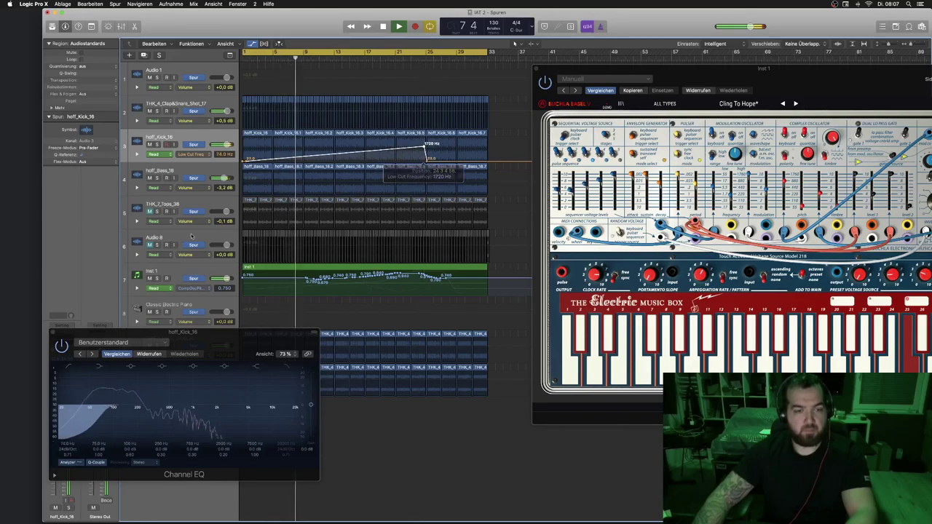
pyautogui.click(53, 334)
pyautogui.click(52, 334)
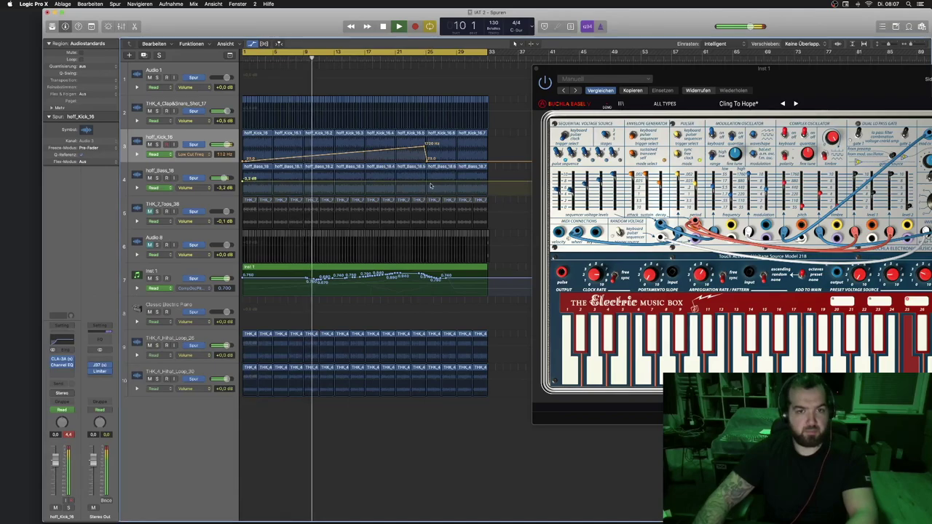
pyautogui.moveTo(427, 184); pyautogui.dragTo(426, 195)
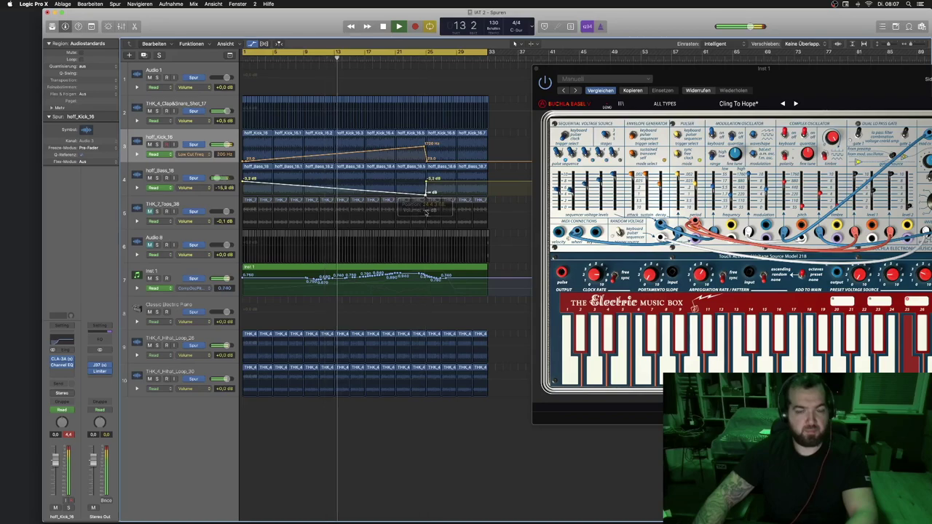
# Delete the THK_4_Hihat_Loop_30 regions before bar 25 and leave the track unmuted.
pyautogui.click(149, 379)
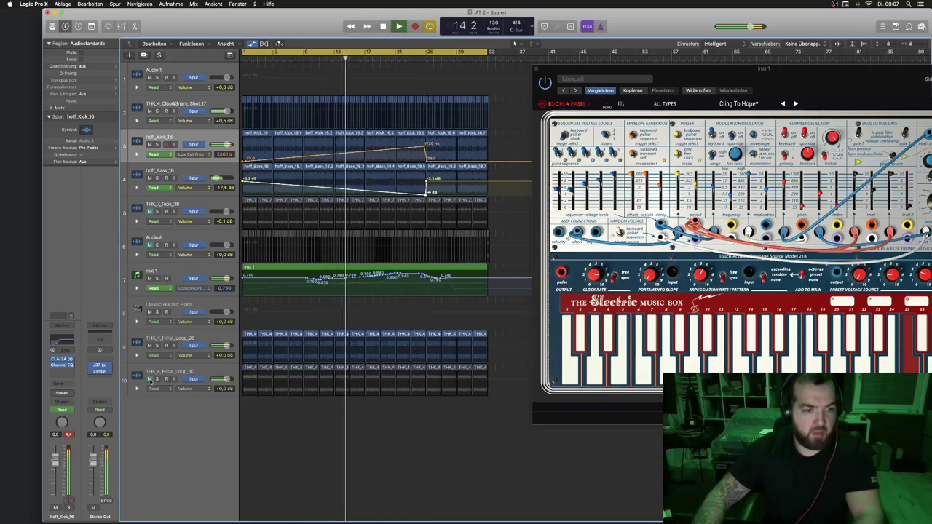
pyautogui.click(416, 368)
pyautogui.press('Delete')
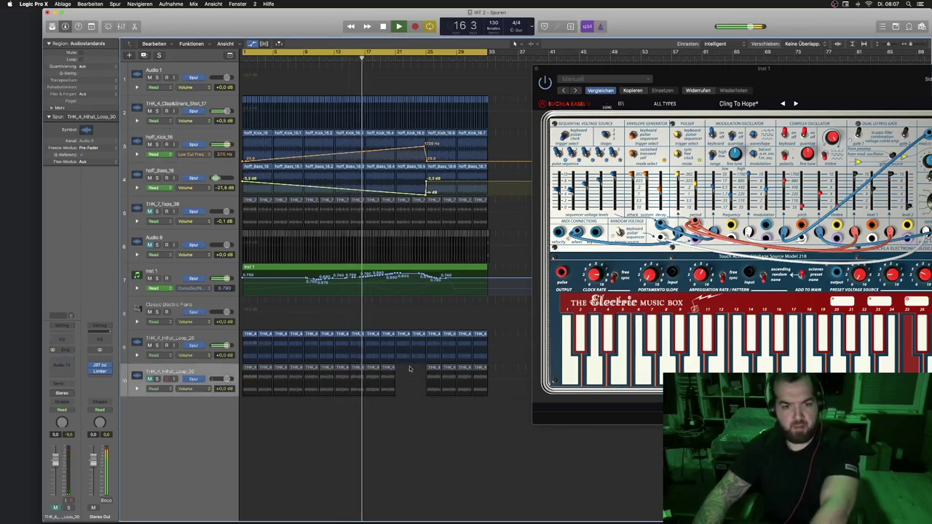
pyautogui.moveTo(314, 367); pyautogui.dragTo(242, 369)
pyautogui.press('Delete')
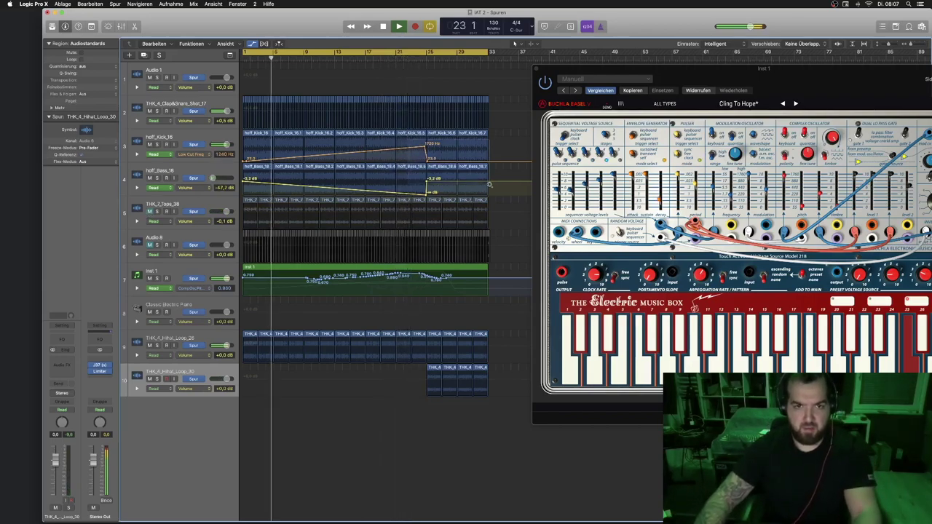
# Move the kick's 1720 Hz Low Cut Frequency point closer to the start of bar 25.
pyautogui.press('z')
pyautogui.moveTo(377, 153)
pyautogui.mouseDown()
pyautogui.moveTo(378, 182)
pyautogui.moveTo(390, 149)
pyautogui.mouseUp()
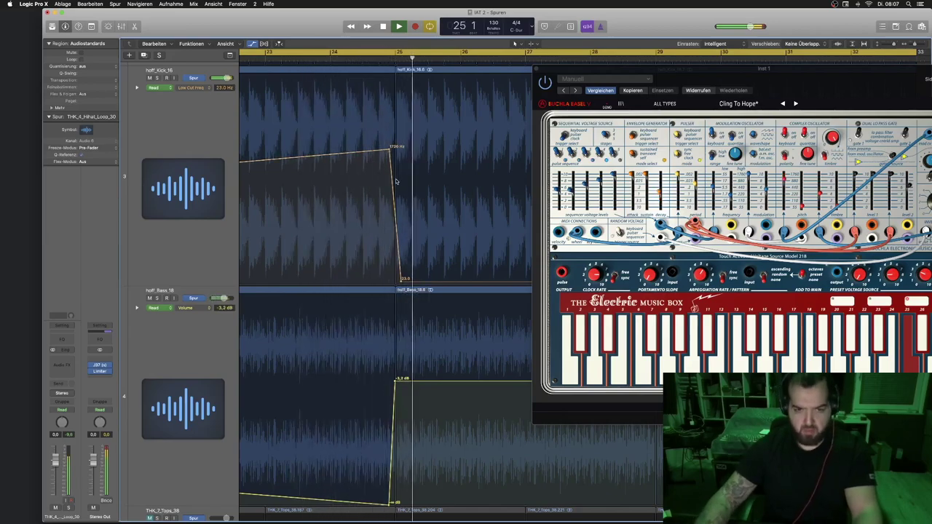
pyautogui.scroll(1, 396, 181)
pyautogui.press('z')
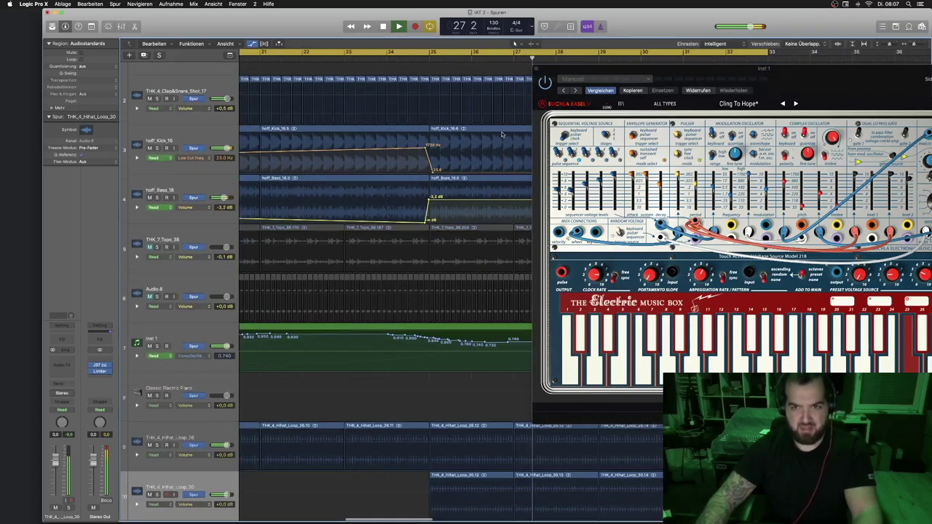
# Move the Easel window clear of the arrangement and play the transition from about bar 19.
pyautogui.moveTo(560, 72); pyautogui.dragTo(779, 59)
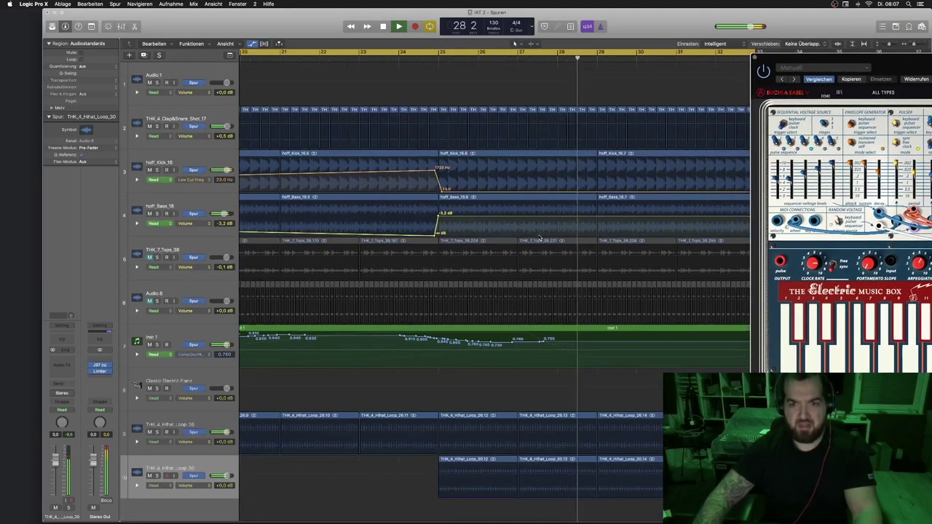
pyautogui.press('super+Up')
pyautogui.press('super+Up')
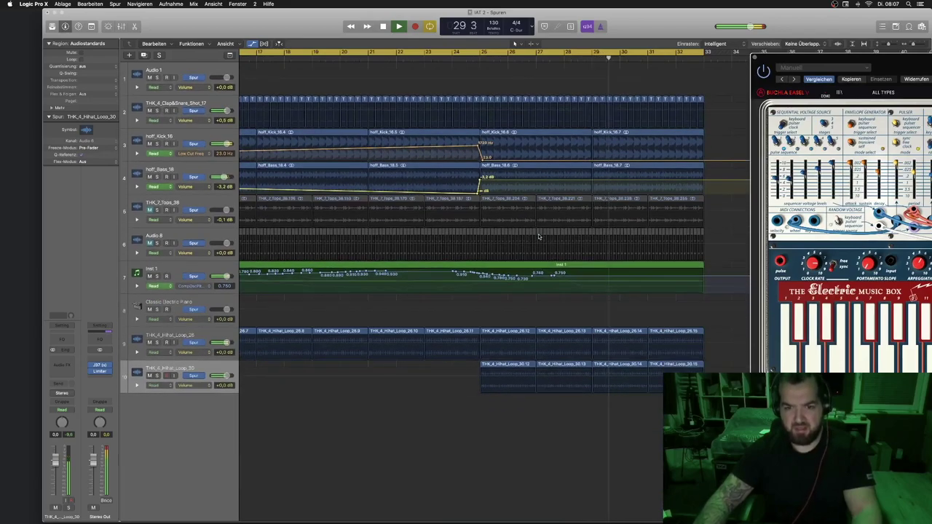
pyautogui.click(316, 58)
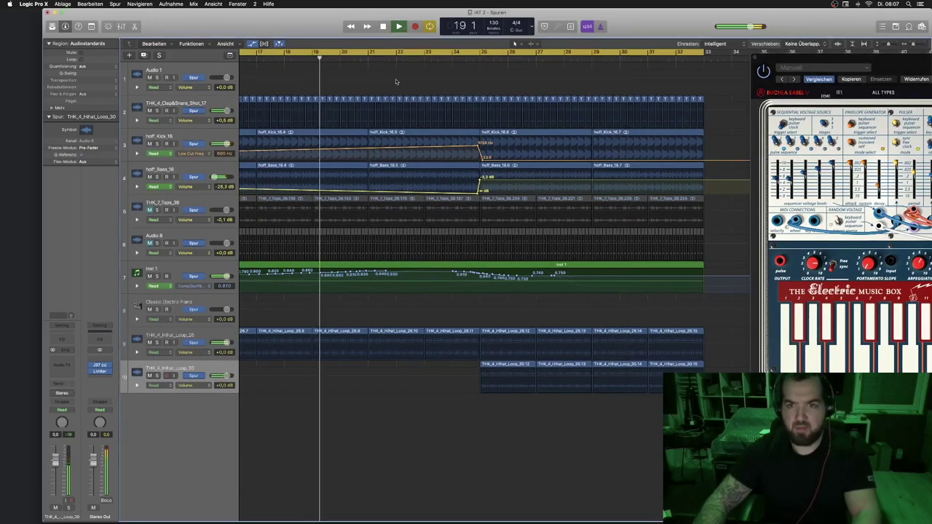
# Hide the automation and copy the clap, kick, bass, tops and Audio 8 regions from bars 29–32 to bar 33.
pyautogui.press('a')
pyautogui.moveTo(724, 86); pyautogui.dragTo(596, 246)
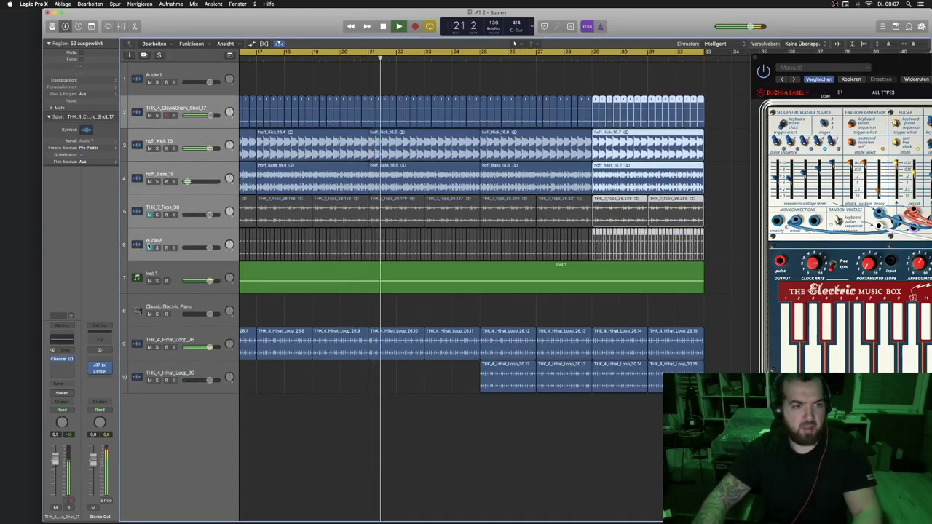
pyautogui.moveTo(618, 144); pyautogui.dragTo(724, 145)
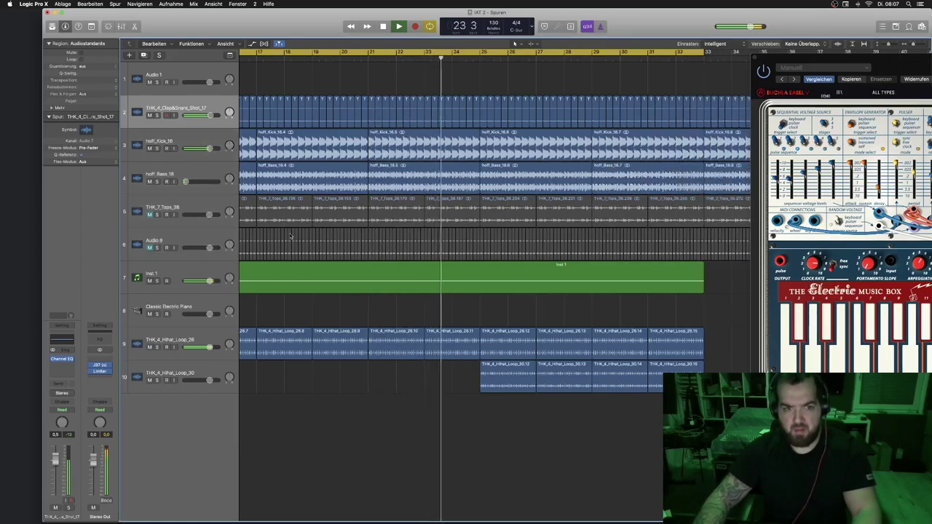
# Unmute Audio 8 and draw its volume automation rising from −∞ dB at bar 1 to +0.0 dB at bar 25.
pyautogui.click(150, 248)
pyautogui.click(149, 248)
pyautogui.click(150, 248)
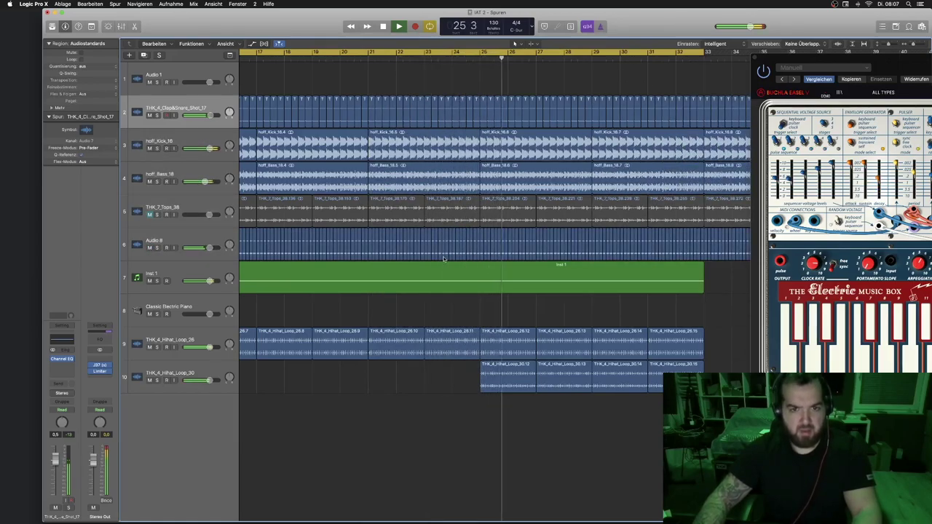
pyautogui.press('a')
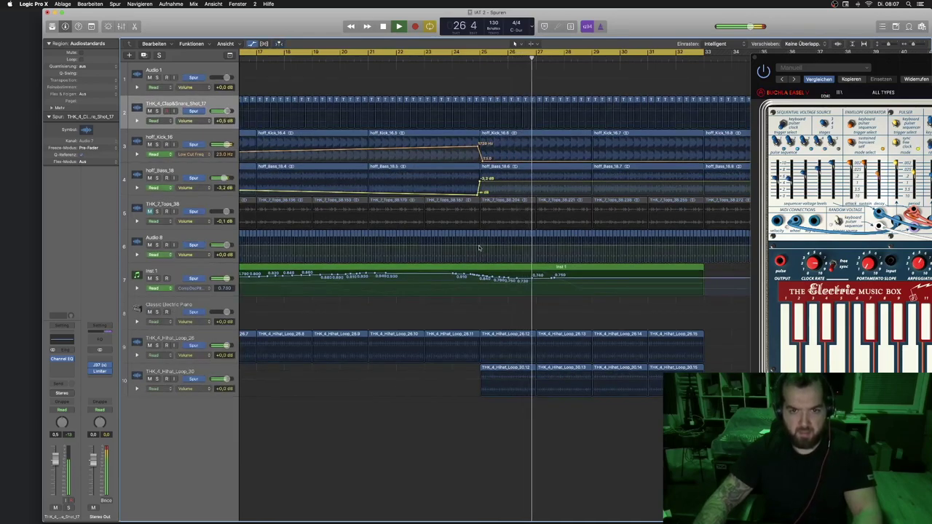
pyautogui.hscroll(-5, 449, 250)
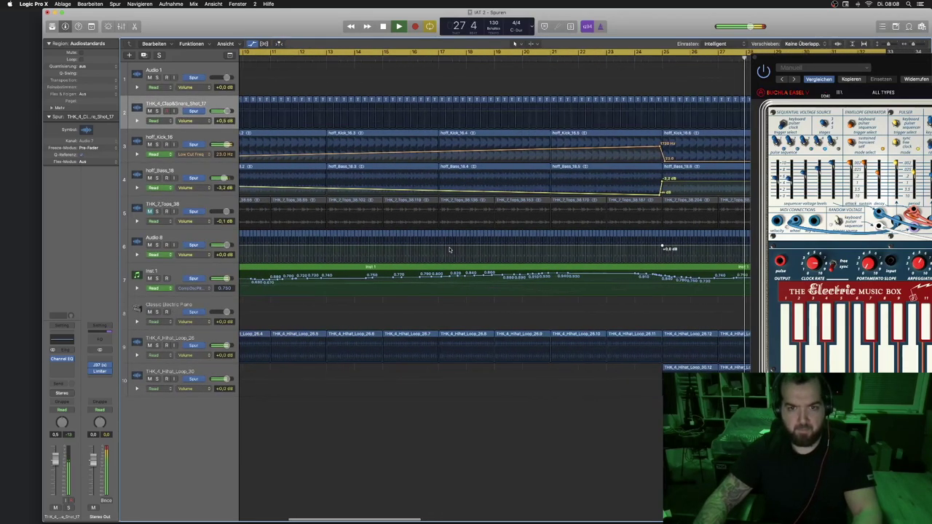
pyautogui.moveTo(447, 247); pyautogui.dragTo(133, 475)
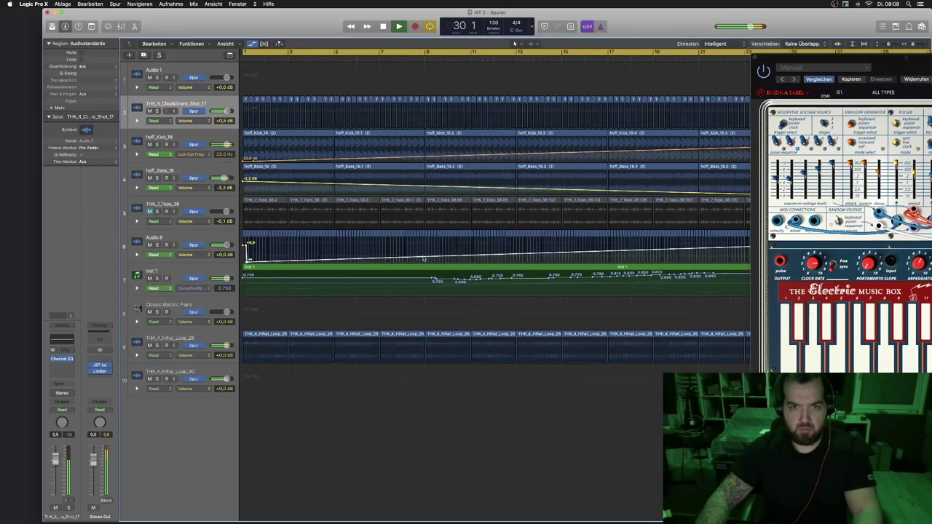
# Show the whole arrangement, restart playback from bar 1, and select the Audio 8 track.
pyautogui.press('super+Left')
pyautogui.press('super+Left')
pyautogui.click(269, 54)
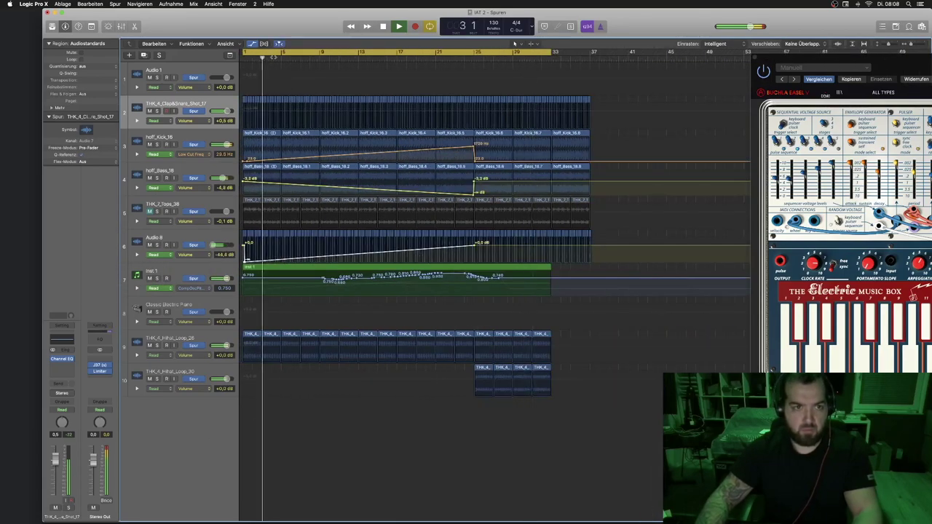
pyautogui.press('space')
pyautogui.press('Return')
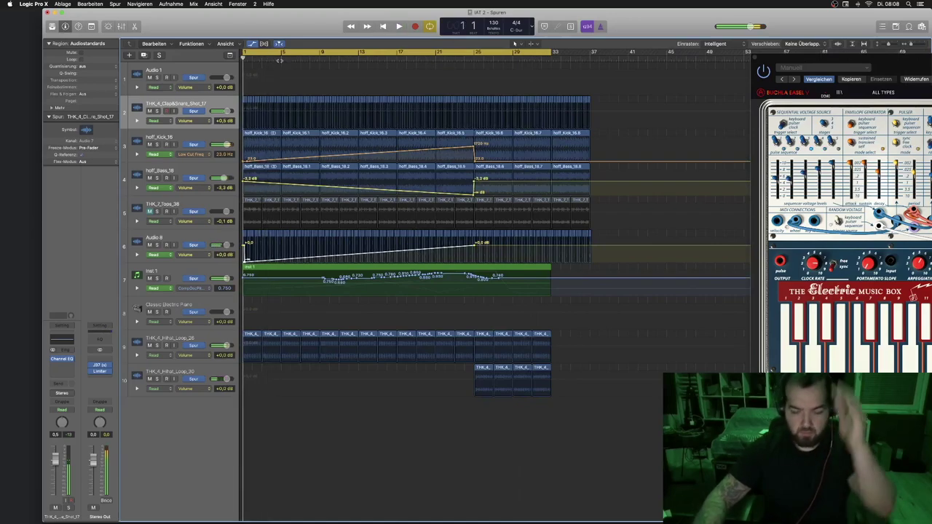
pyautogui.press('space')
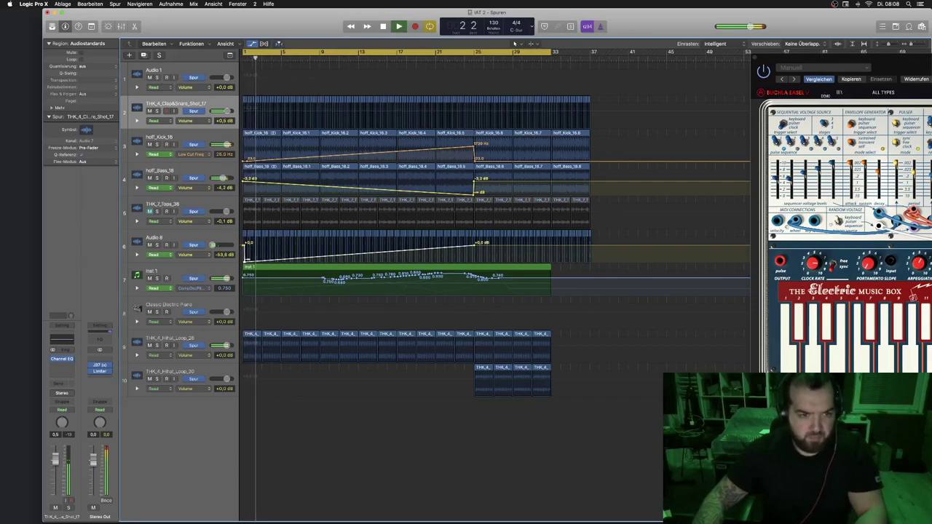
pyautogui.click(190, 236)
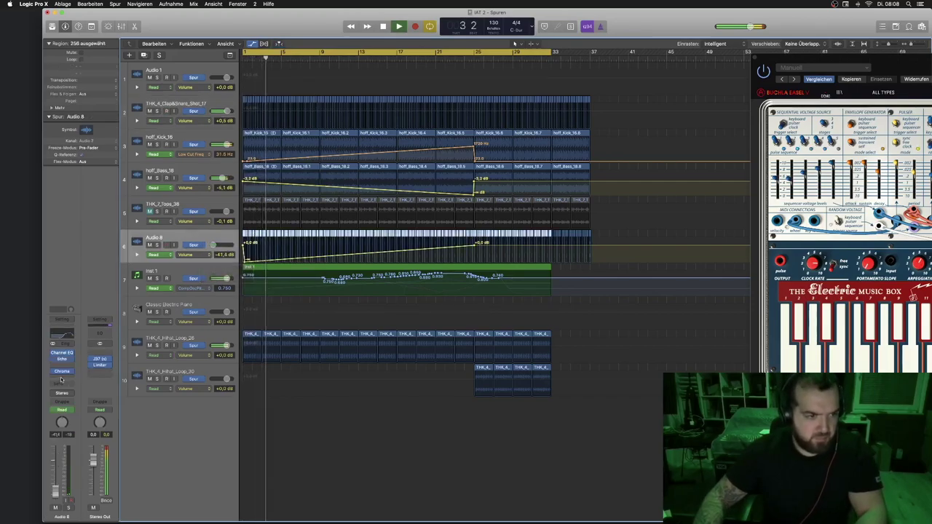
# Lower Audio 8's volume automation at bar 25 to −3.6 dB and delete its regions from bar 29 onward.
pyautogui.click(64, 371)
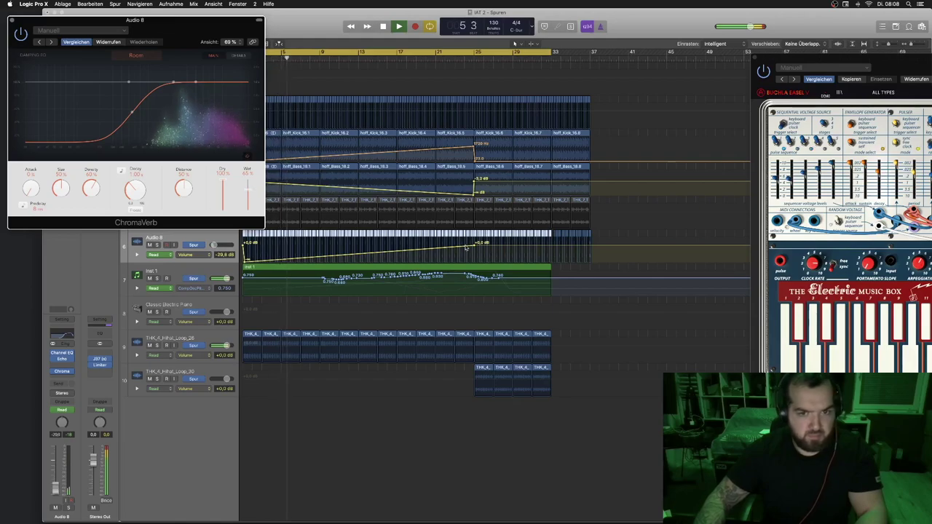
pyautogui.moveTo(466, 248); pyautogui.dragTo(466, 252)
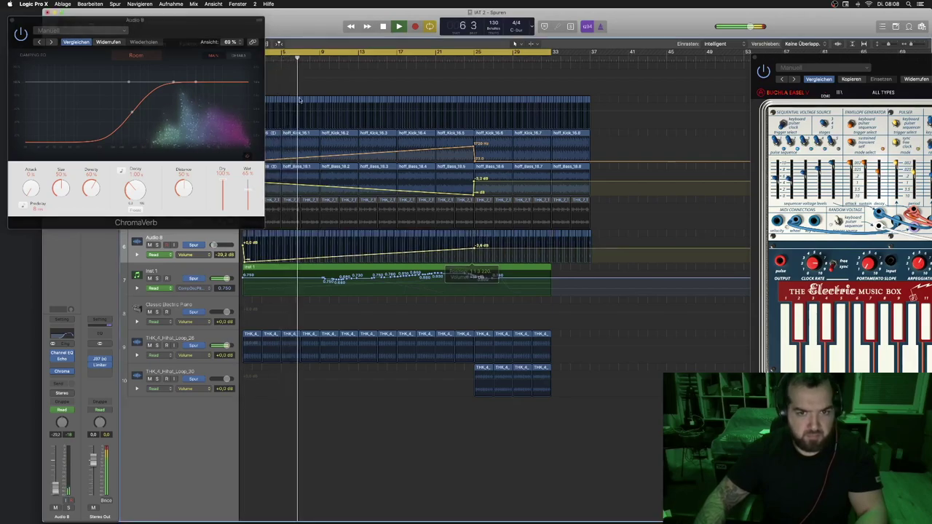
pyautogui.click(13, 22)
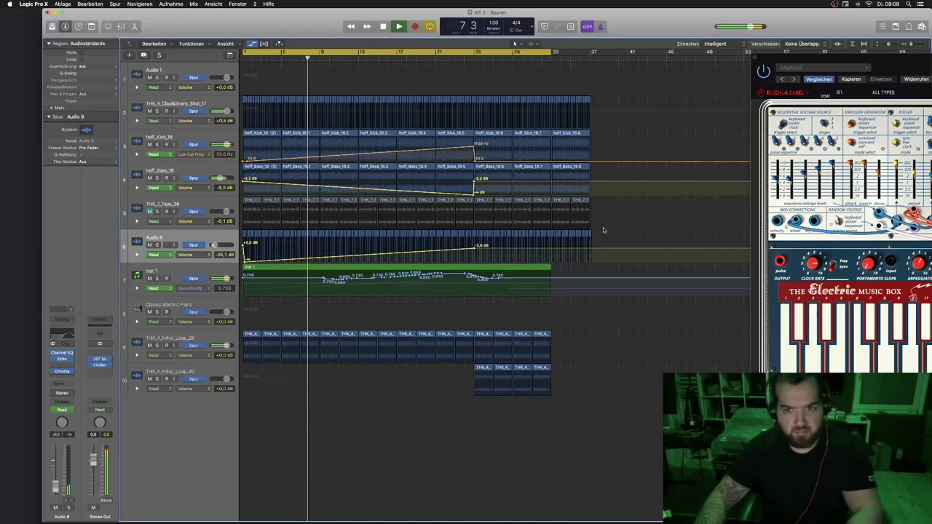
pyautogui.moveTo(604, 230); pyautogui.dragTo(521, 235)
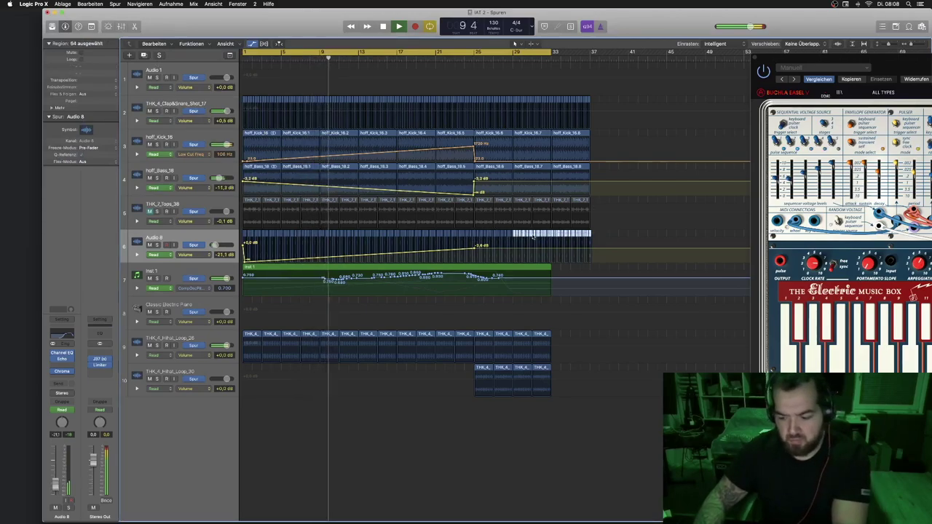
pyautogui.press('Delete')
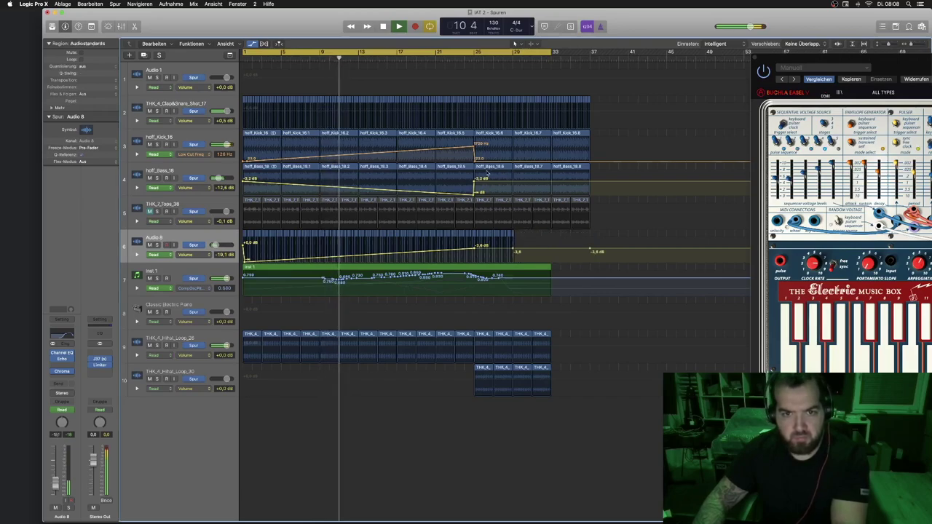
# Move the bass volume jump and the kick low-cut drop from bar 25 to bar 29, undoing any accidental region move.
pyautogui.moveTo(474, 179); pyautogui.dragTo(513, 194)
pyautogui.moveTo(475, 159); pyautogui.dragTo(554, 187)
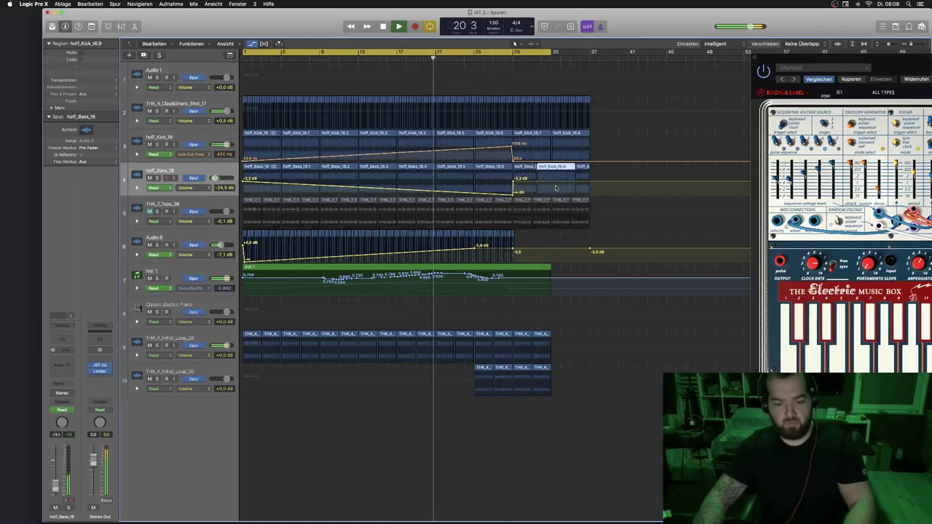
pyautogui.press('super+z')
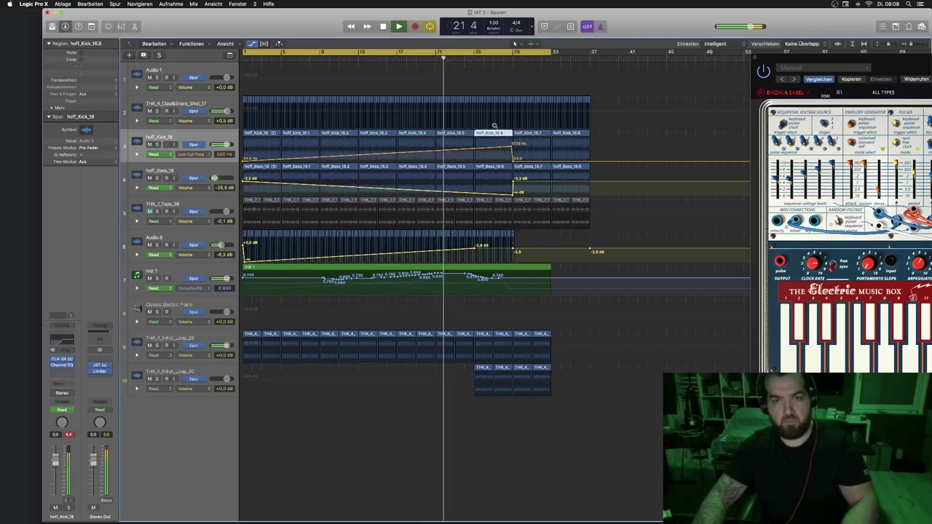
# Tighten the kick's low-cut frequency drop so that it lands exactly on bar 29.
pyautogui.press('z')
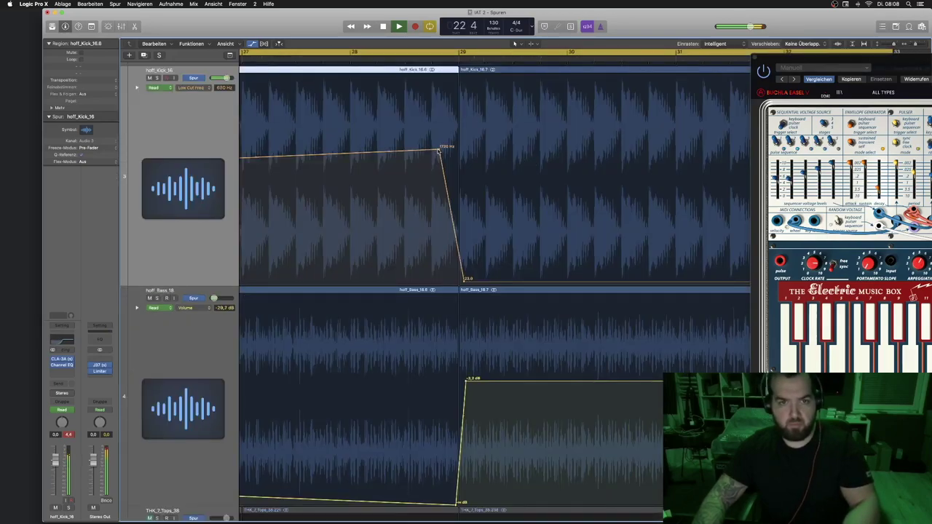
pyautogui.moveTo(439, 151); pyautogui.dragTo(443, 150)
pyautogui.moveTo(464, 280); pyautogui.dragTo(458, 281)
# Add a −3.6 dB volume point on Audio 8 just before bar 28 and raise the bar 29 point to +0.3 dB.
pyautogui.scroll(2, 458, 283)
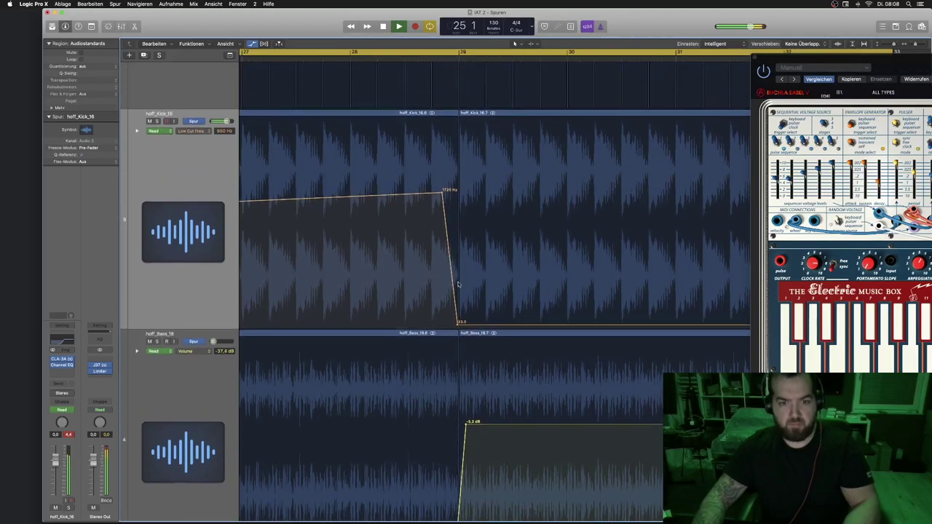
pyautogui.press('super+Up')
pyautogui.press('super+Up')
pyautogui.press('super+Up')
pyautogui.press('super+Up')
pyautogui.press('super+Up')
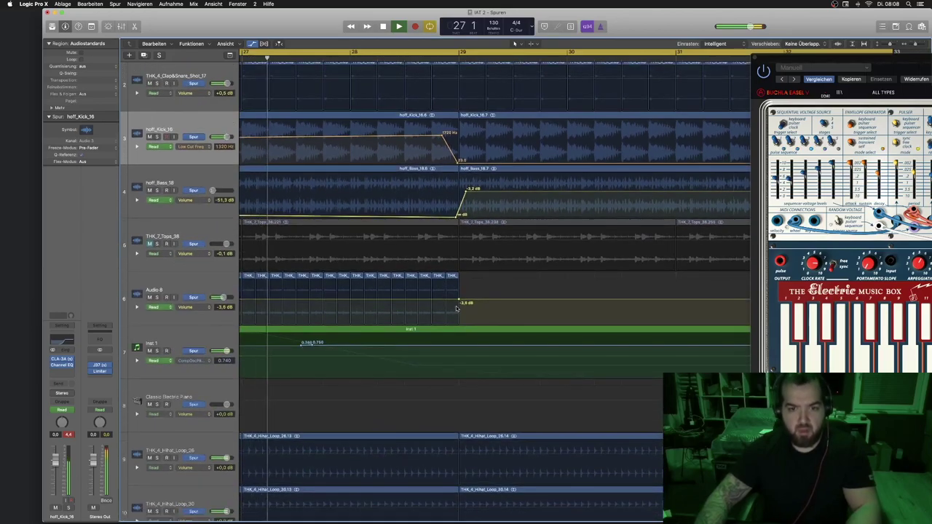
pyautogui.click(334, 301)
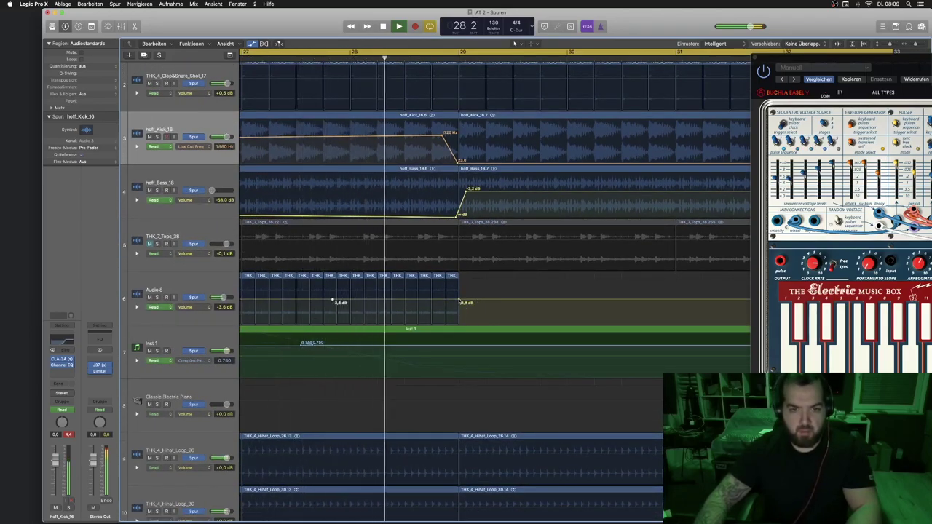
pyautogui.moveTo(460, 301); pyautogui.dragTo(459, 289)
pyautogui.moveTo(460, 289); pyautogui.dragTo(460, 293)
# Draw the clap's volume automation falling from +0.5 dB at bar 1 to −∞ dB at bar 29, jumping back to +0.5 dB there.
pyautogui.scroll(-2, 460, 294)
pyautogui.scroll(-4, 460, 294)
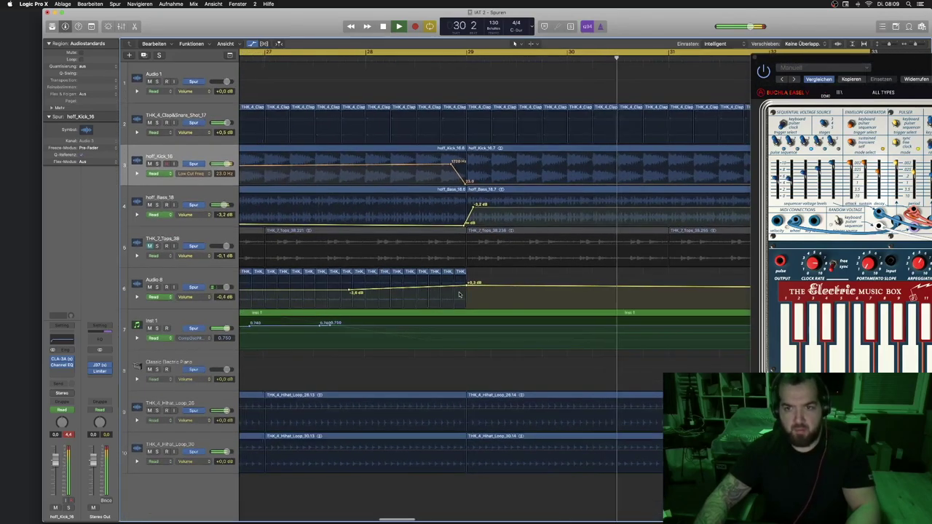
pyautogui.scroll(-2, 460, 294)
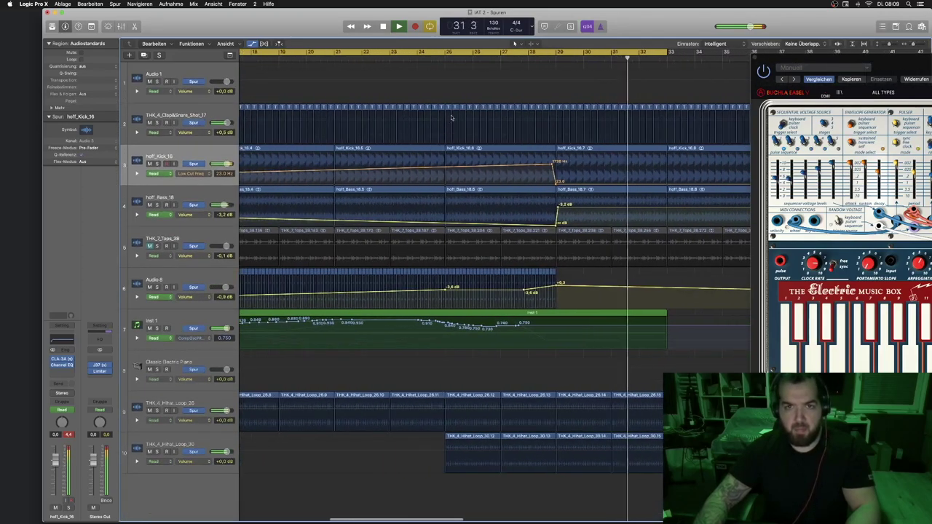
pyautogui.click(150, 247)
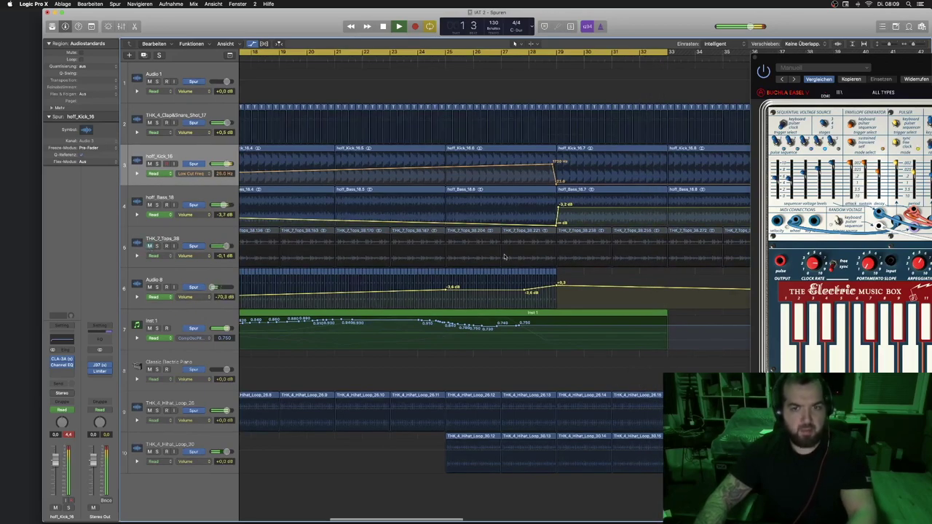
pyautogui.scroll(-4, 504, 257)
pyautogui.hscroll(-10, 504, 257)
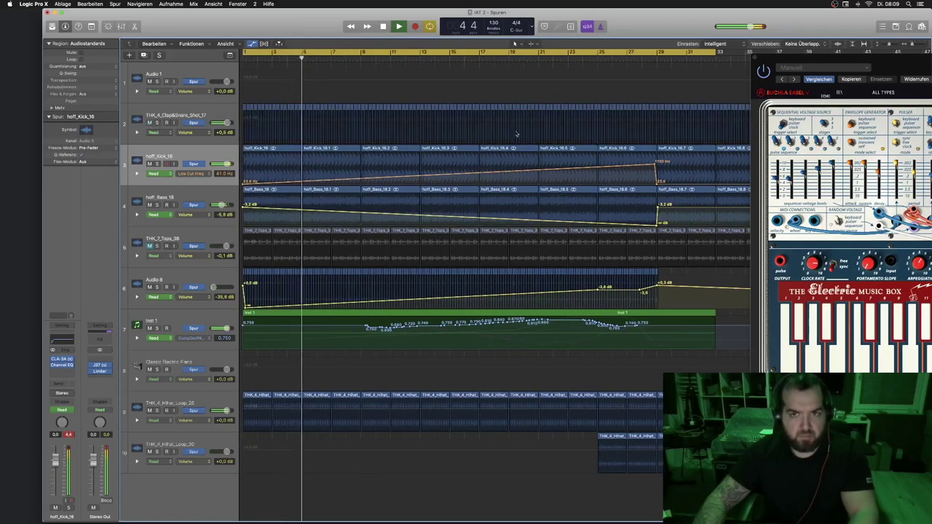
pyautogui.click(653, 123)
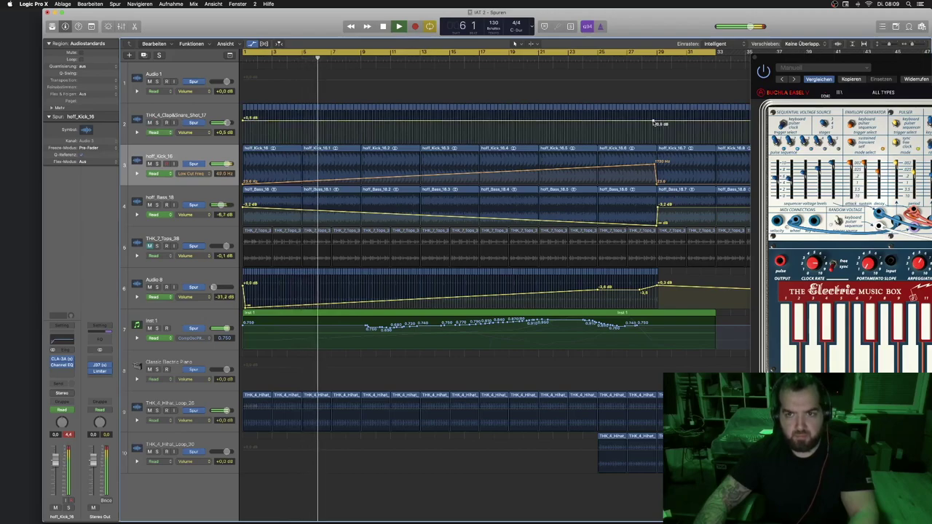
pyautogui.click(654, 124)
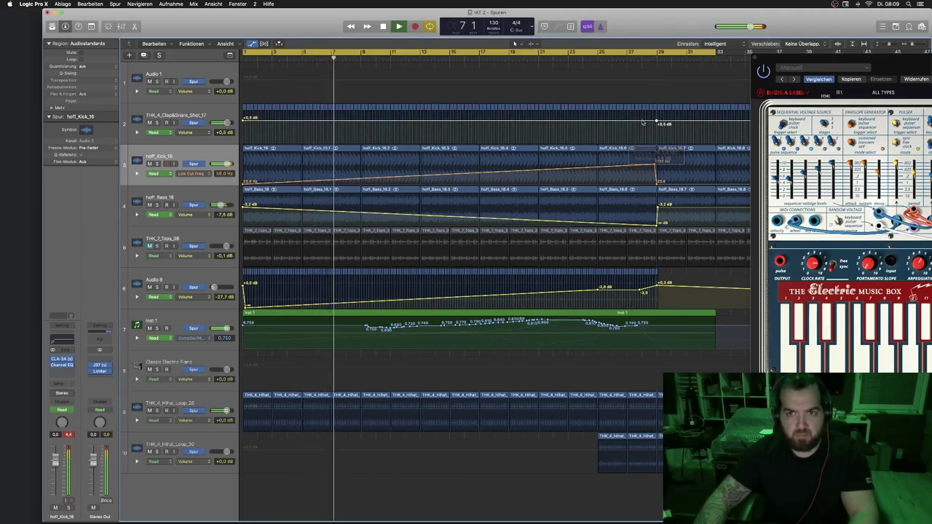
pyautogui.moveTo(644, 122)
pyautogui.mouseDown()
pyautogui.moveTo(644, 142)
pyautogui.moveTo(656, 140)
pyautogui.moveTo(660, 124)
pyautogui.mouseUp()
# Move the Easel window aside, show the full arrangement, and set Inst 1's automation mode to Touch.
pyautogui.moveTo(838, 58); pyautogui.dragTo(479, 58)
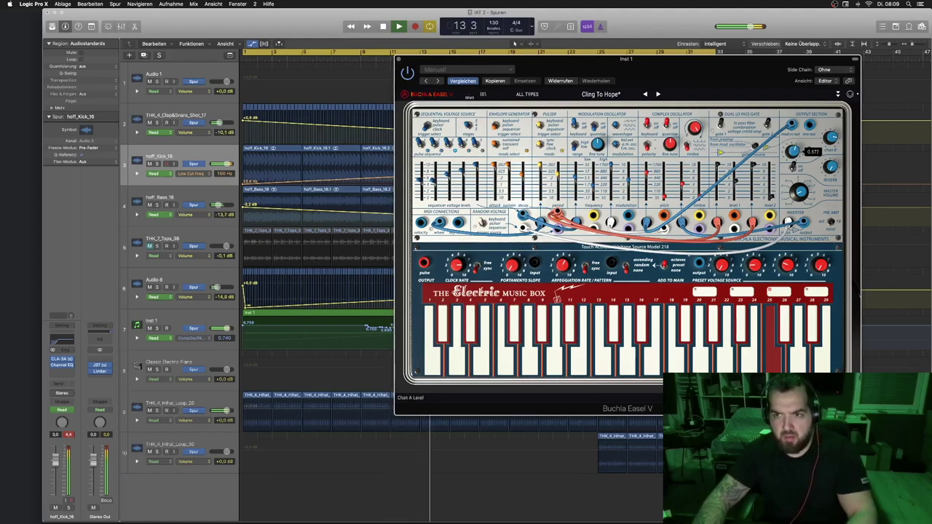
pyautogui.moveTo(646, 70); pyautogui.dragTo(809, 87)
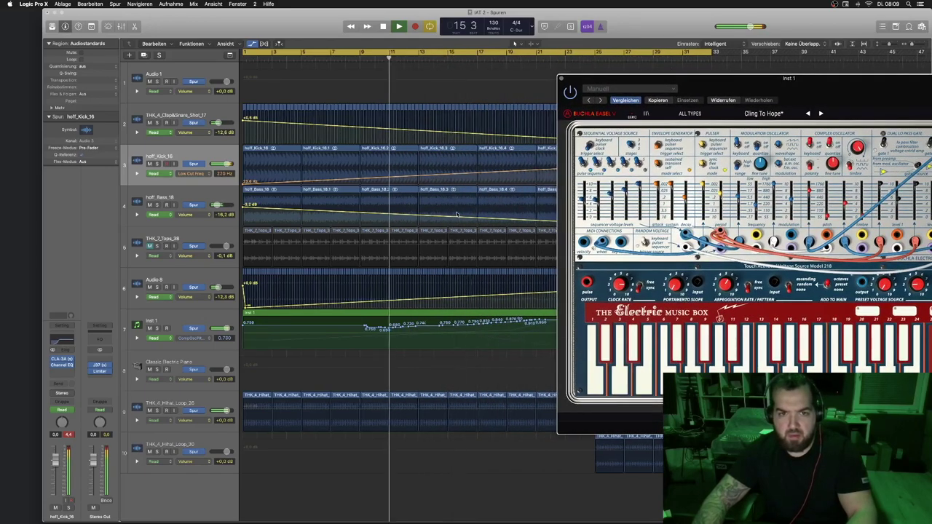
pyautogui.press('super+Left')
pyautogui.press('super+Up')
pyautogui.click(153, 316)
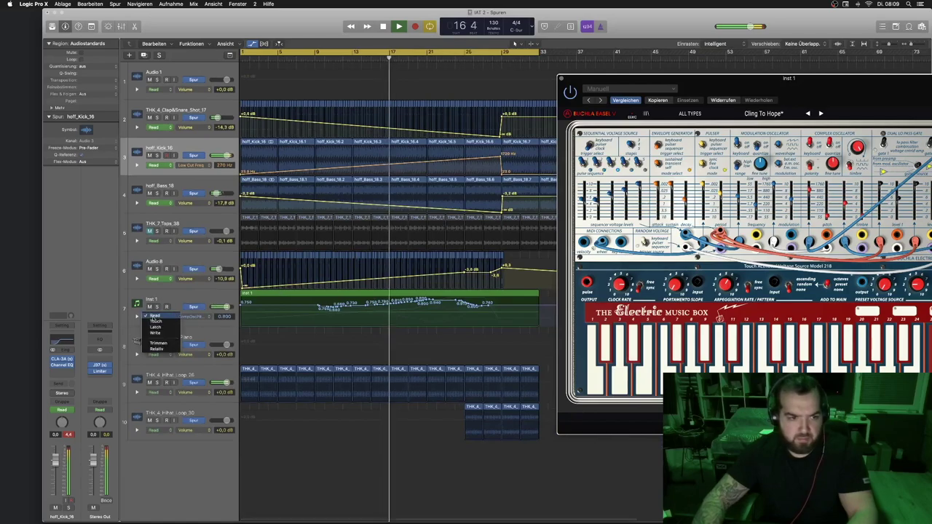
pyautogui.click(154, 326)
# Record Chan A Level automation on the Buchla Easel during playback from about bar 19 to bar 30.
pyautogui.moveTo(728, 78); pyautogui.dragTo(641, 54)
pyautogui.moveTo(870, 147)
pyautogui.moveTo(869, 148); pyautogui.dragTo(869, 137)
pyautogui.moveTo(702, 54); pyautogui.dragTo(684, 289)
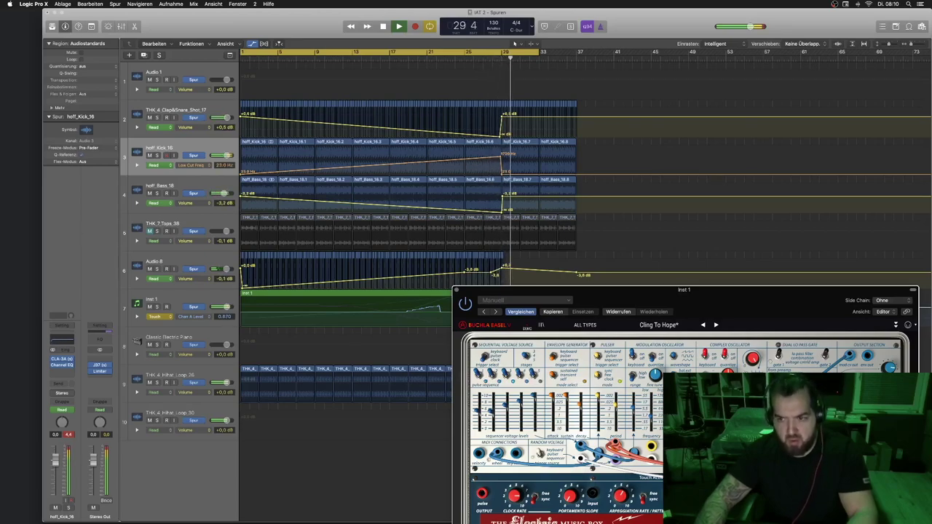
pyautogui.moveTo(714, 303); pyautogui.dragTo(733, 132)
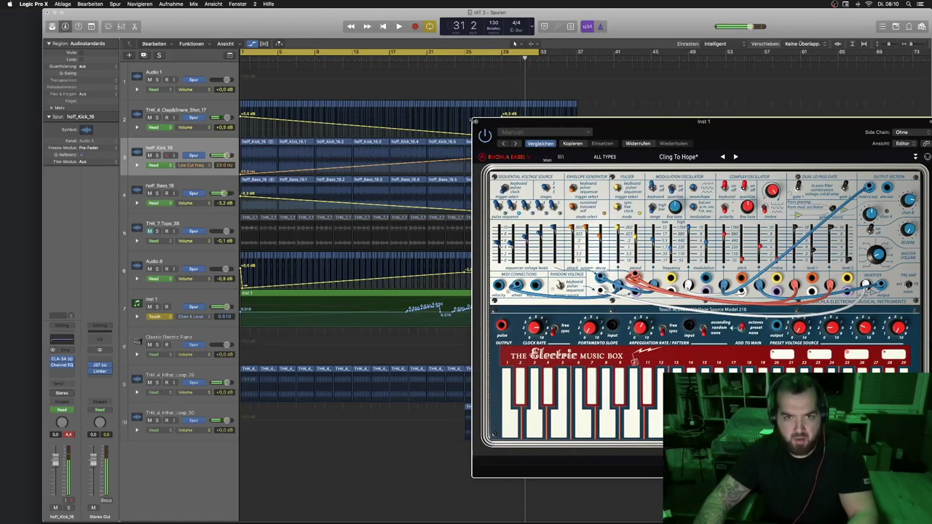
# Close the Easel window, return Inst 1's automation to Read, and restart playback from bar 1.
pyautogui.click(474, 123)
pyautogui.click(156, 316)
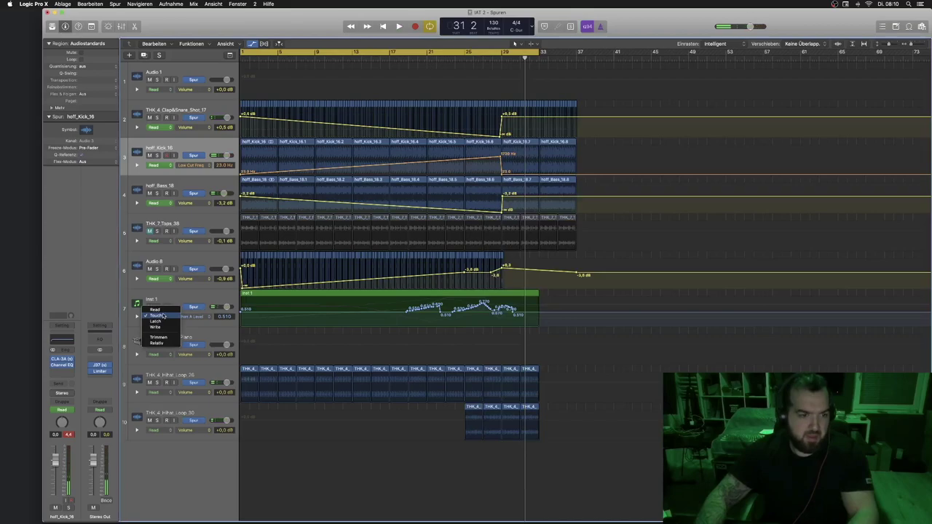
pyautogui.click(164, 314)
pyautogui.press('Return')
pyautogui.press('space')
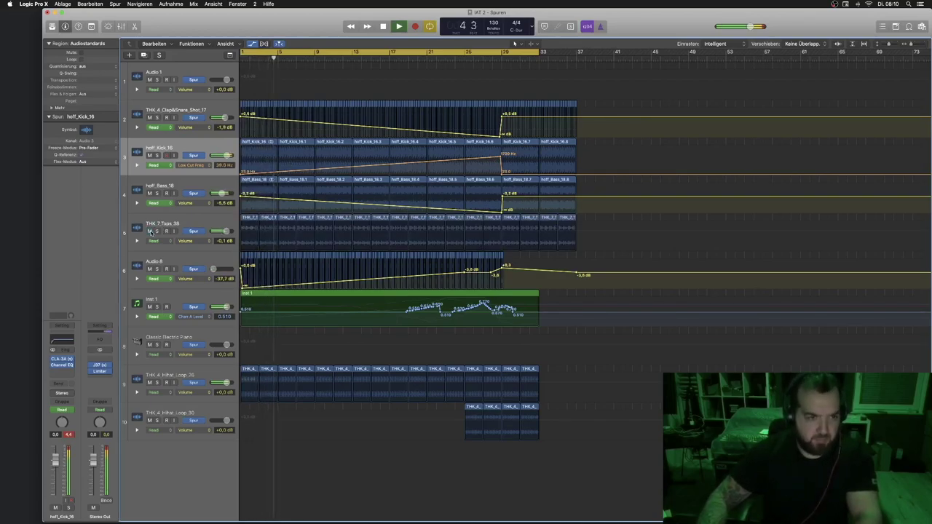
# Lower the tops track to about −12 dB and draw its volume automation rising to that level from −∞ dB between bars 1 and 29.
pyautogui.click(206, 247)
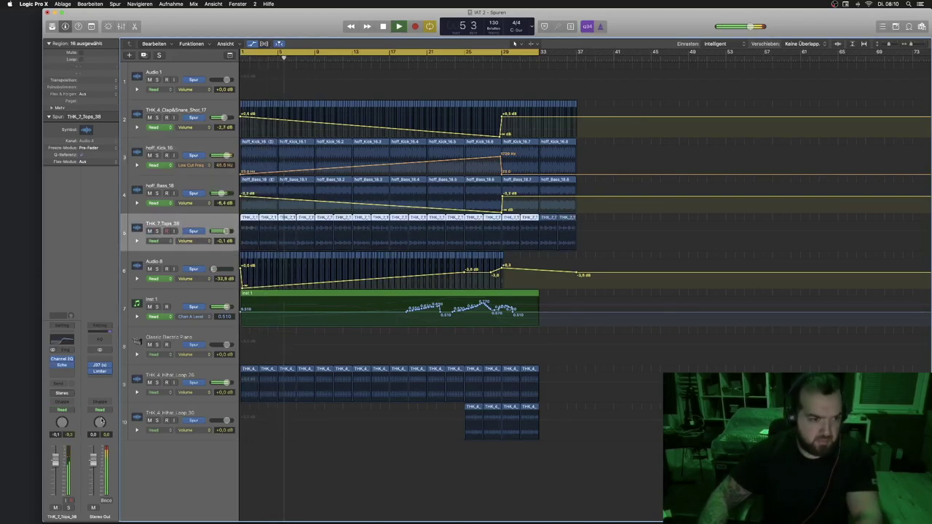
pyautogui.click(55, 472)
pyautogui.moveTo(55, 482); pyautogui.dragTo(55, 490)
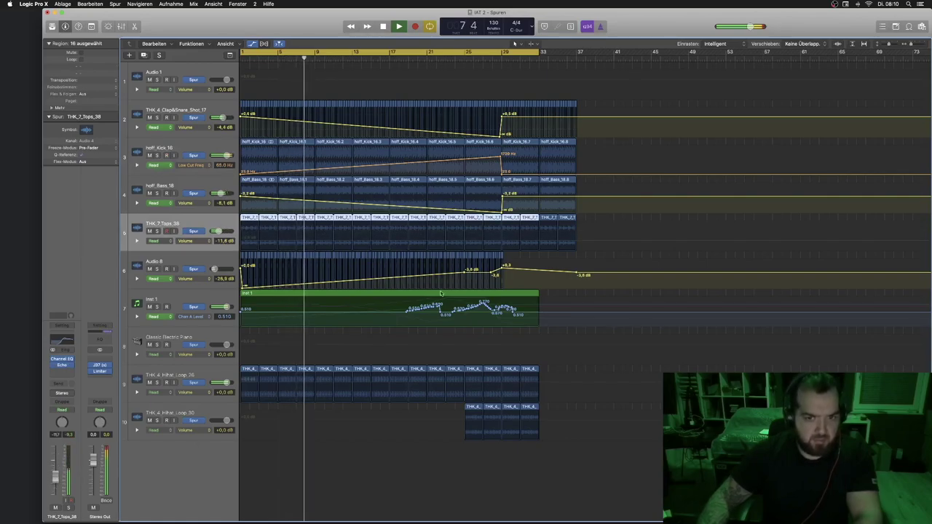
pyautogui.click(501, 242)
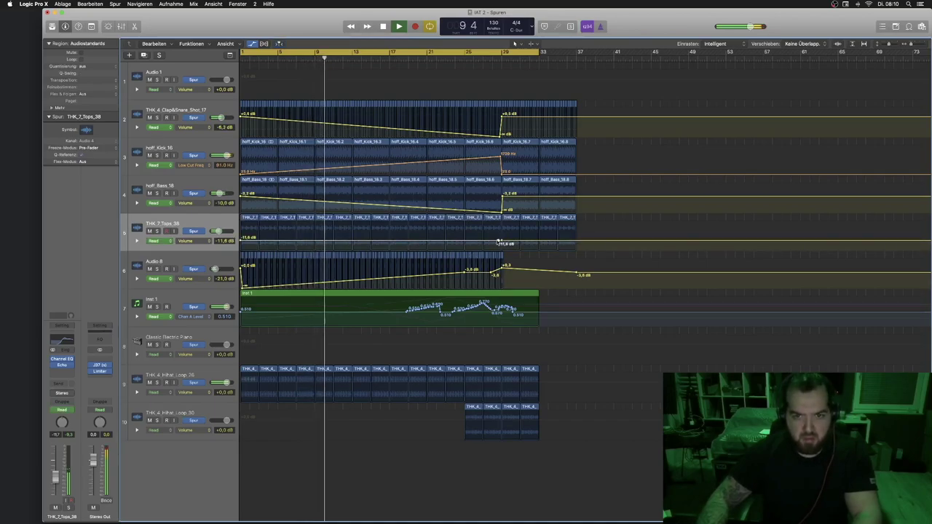
pyautogui.moveTo(499, 241); pyautogui.dragTo(167, 495)
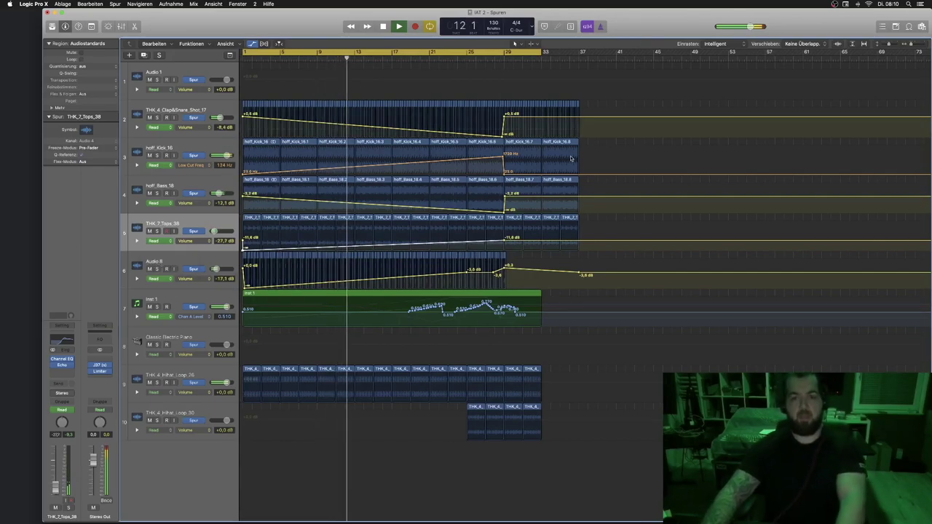
# With automation hidden, copy both hi-hat tracks' bars 29–32 to bar 33 and delete the Hihat_Loop_30 regions in bars 25–28.
pyautogui.press('a')
pyautogui.moveTo(574, 335); pyautogui.dragTo(513, 433)
pyautogui.moveTo(520, 388); pyautogui.dragTo(555, 391)
pyautogui.click(499, 416)
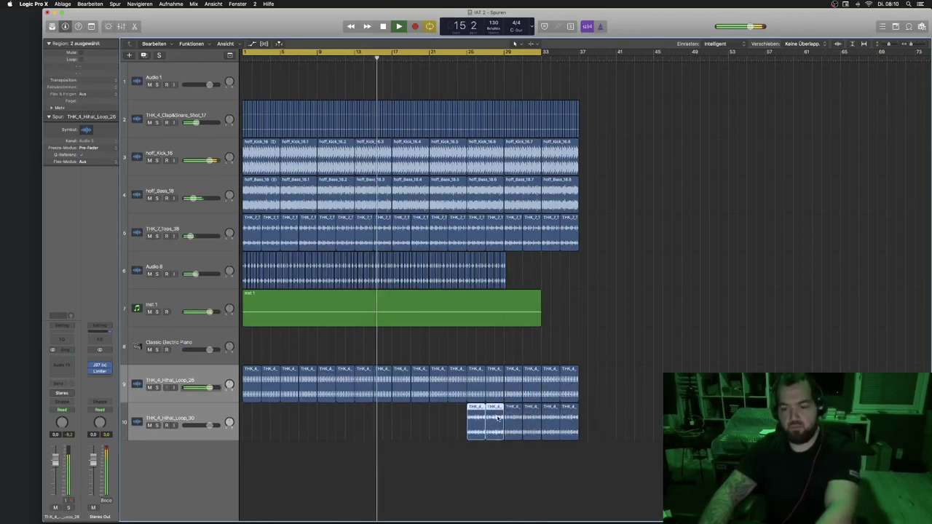
pyautogui.press('Delete')
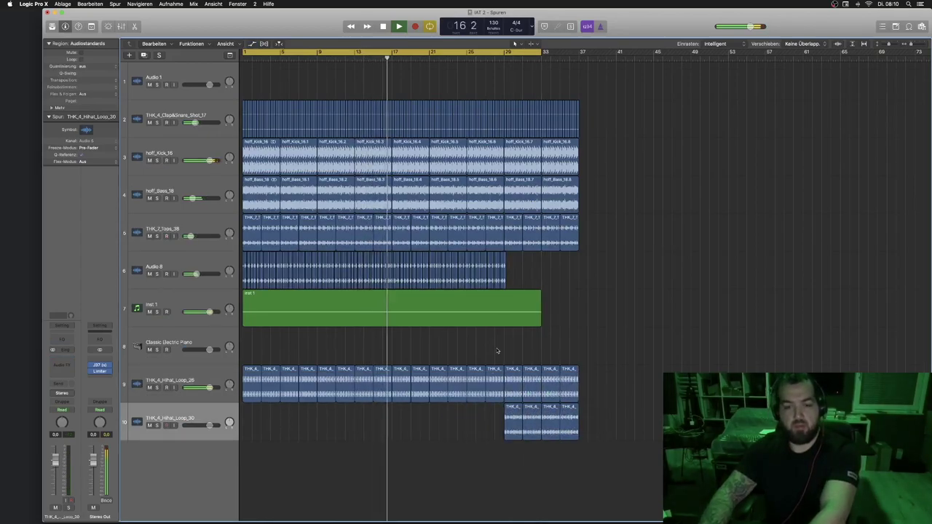
# Shorten the Hihat_Loop_26 region starting at bar 27 to leave a gap of about one beat before bar 29.
pyautogui.click(499, 386)
pyautogui.moveTo(501, 399); pyautogui.dragTo(500, 400)
pyautogui.press('super+Right')
pyautogui.press('super+Right')
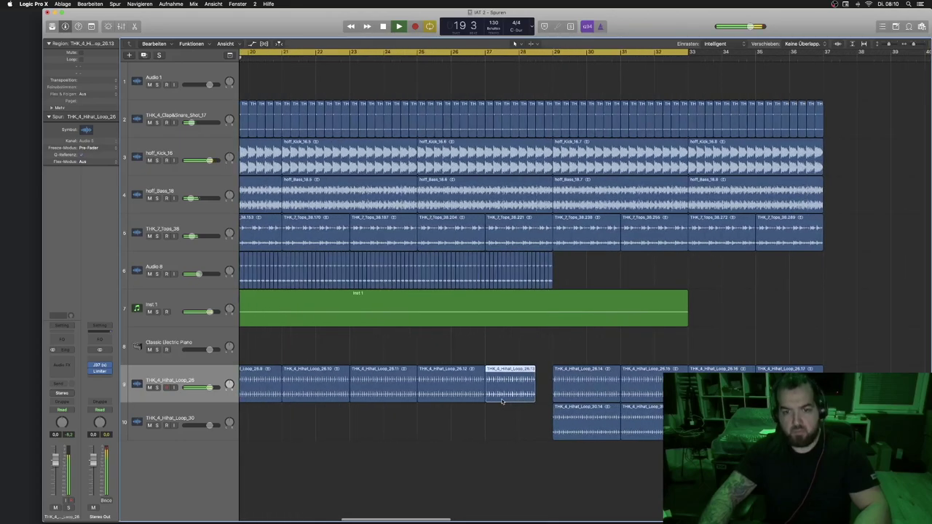
pyautogui.press('super+Right')
pyautogui.moveTo(565, 394); pyautogui.dragTo(576, 392)
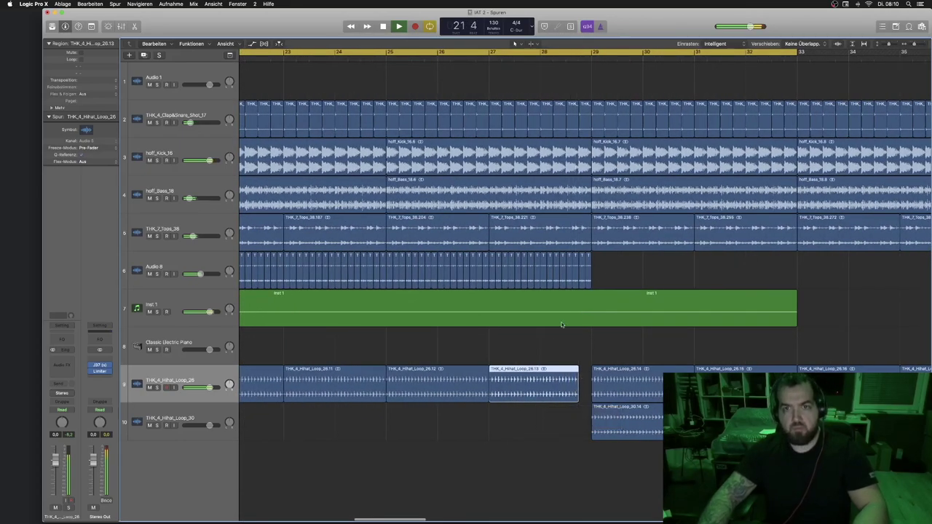
# Play the transition through bar 29 to about bar 31 and review the whole arrangement.
pyautogui.press('super+Left')
pyautogui.press('super+Left')
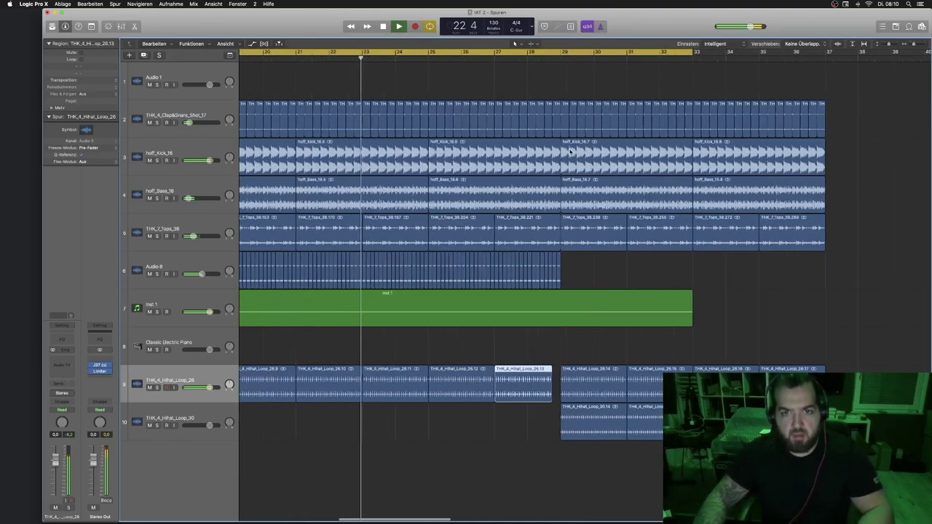
pyautogui.press('super+Left')
pyautogui.press('super+Left')
pyautogui.press('super+Left')
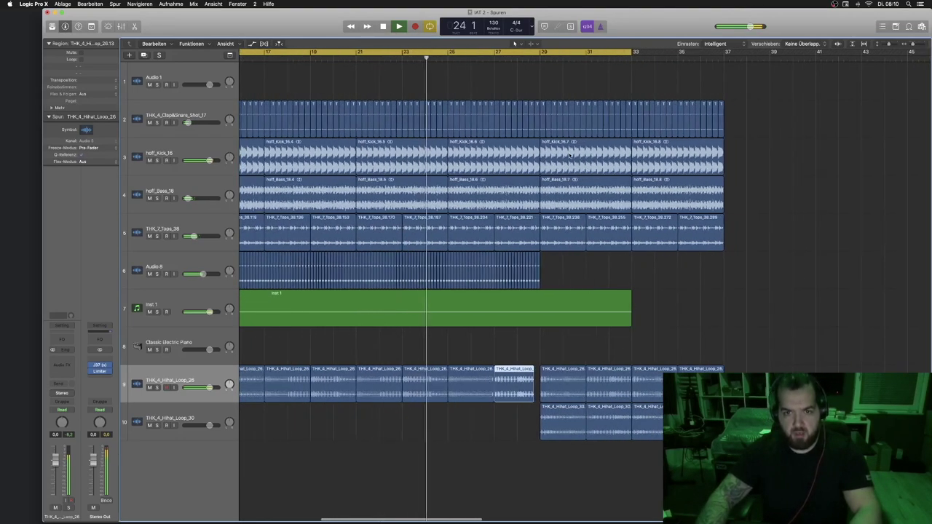
pyautogui.click(600, 279)
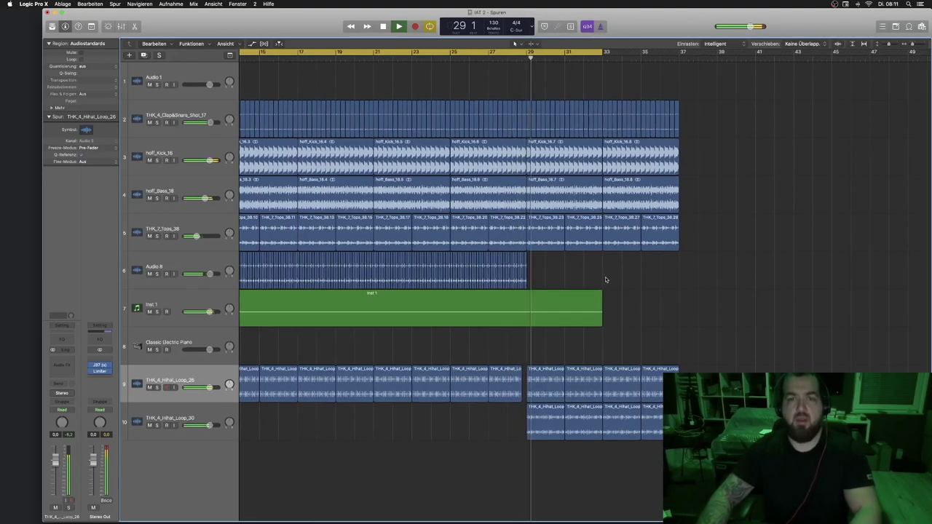
pyautogui.press('super+Left')
pyautogui.press('super+Up')
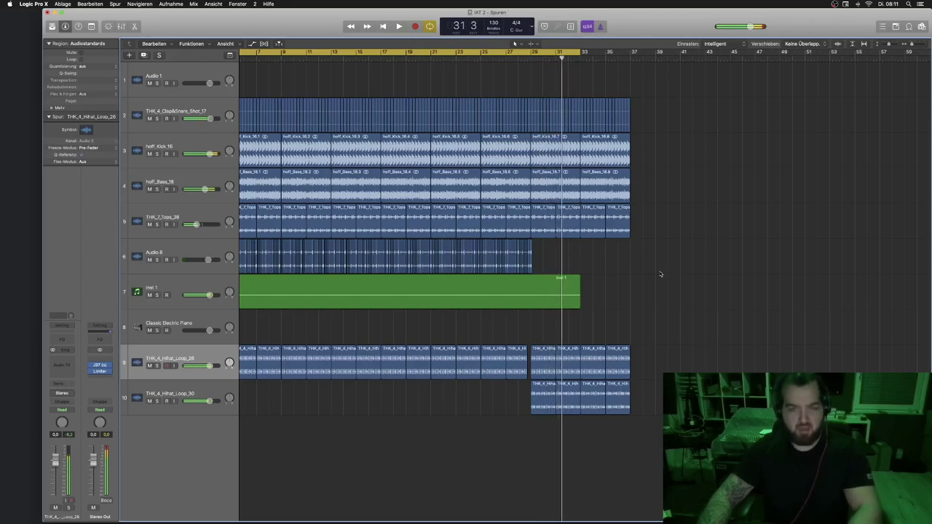
pyautogui.hscroll(-3, 651, 279)
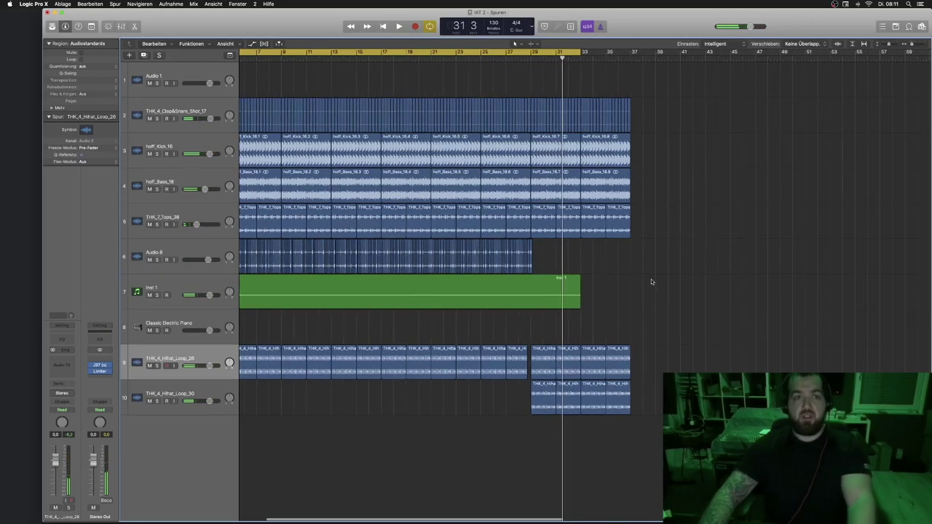
pyautogui.press('super+Left')
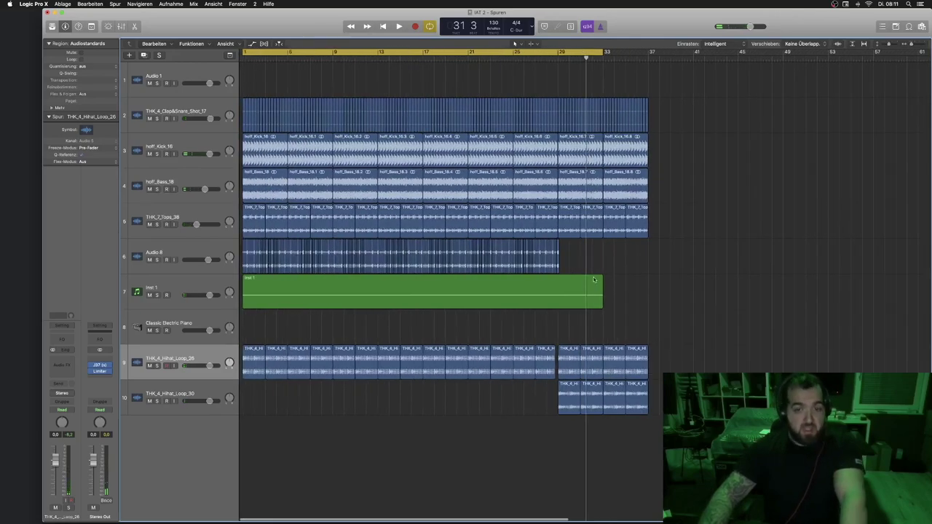